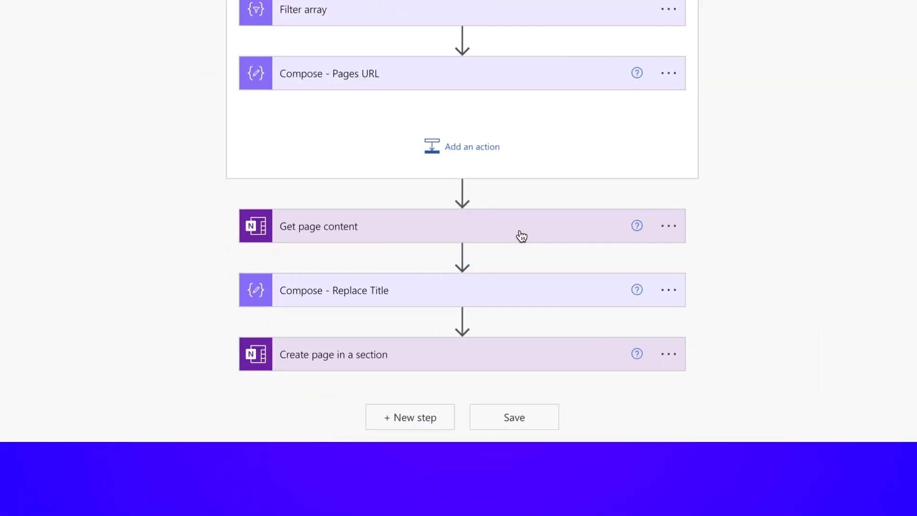
# Step: Examine the settings of the Get page content, Compose - Replace Title and Create page in a section actions in the finished flow
pyautogui.click(520, 231)
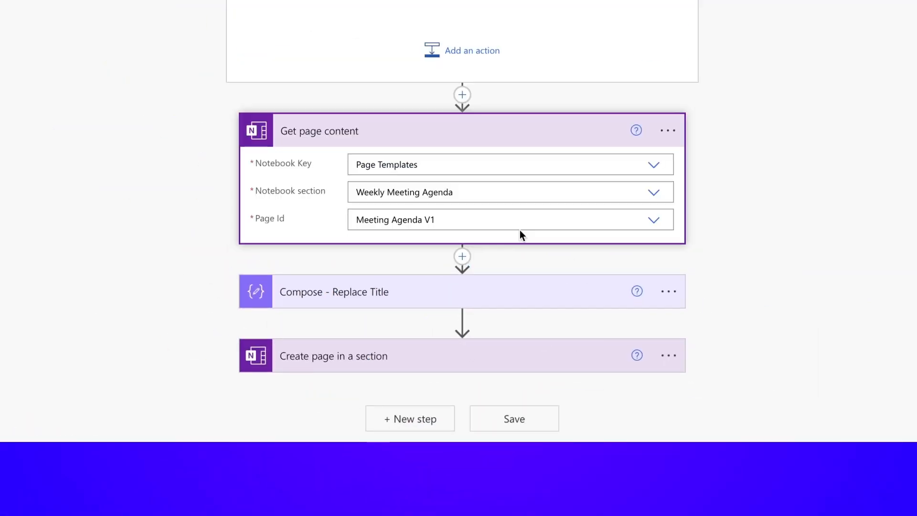
pyautogui.click(501, 297)
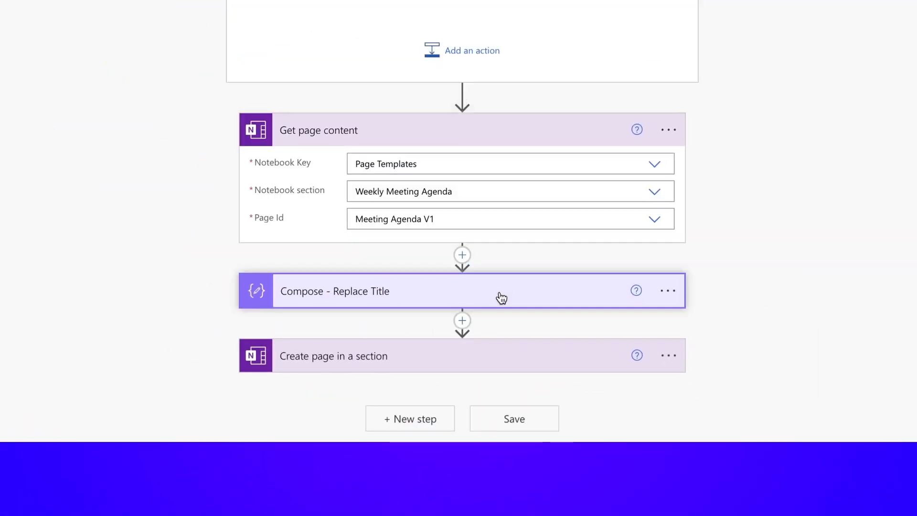
pyautogui.scroll(-1, 499, 303)
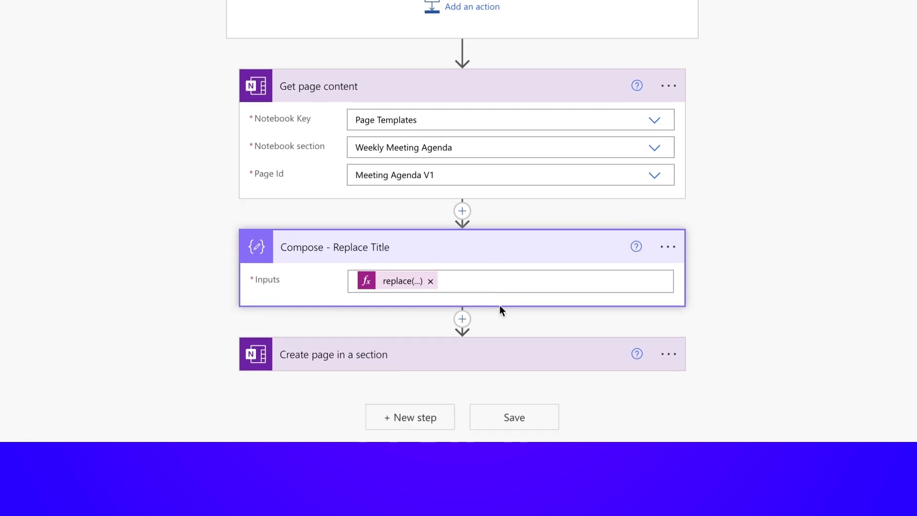
pyautogui.click(504, 355)
pyautogui.scroll(-3, 502, 354)
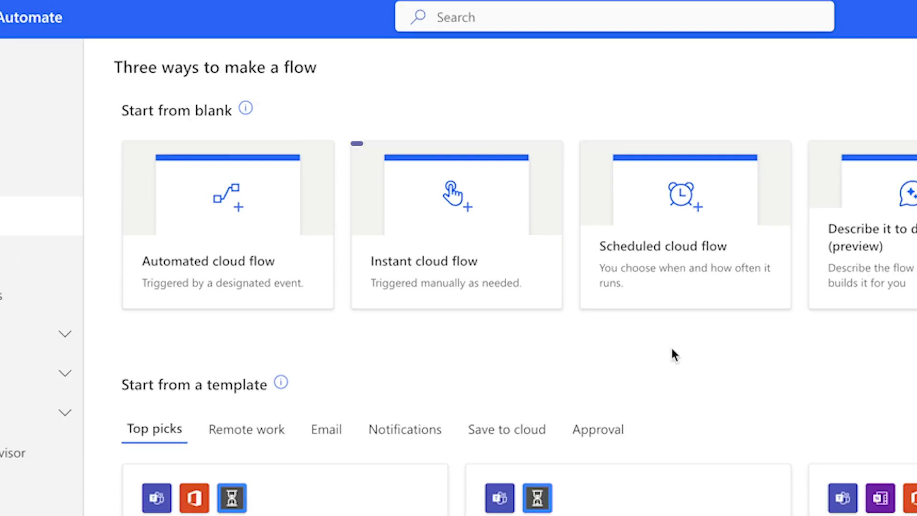
# Step: Create an instant cloud flow named "Weekly OneNote Pages" that uses the Manually trigger a flow trigger
pyautogui.click(463, 273)
pyautogui.click(777, 275)
pyautogui.write('Weekly ')
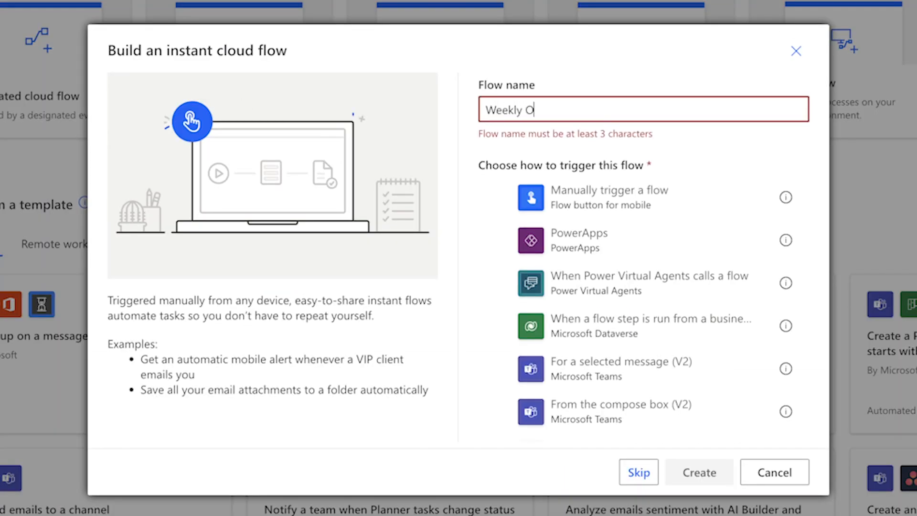
pyautogui.write('OneNote Pages')
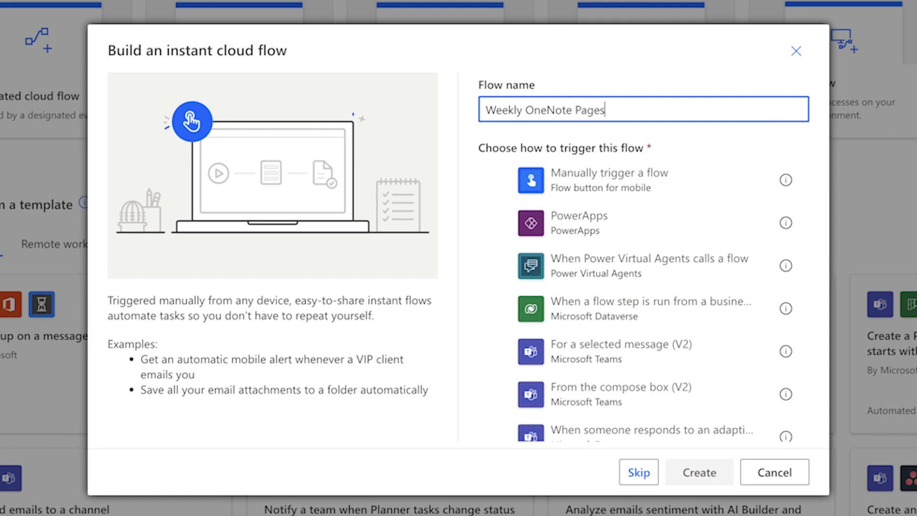
pyautogui.click(689, 172)
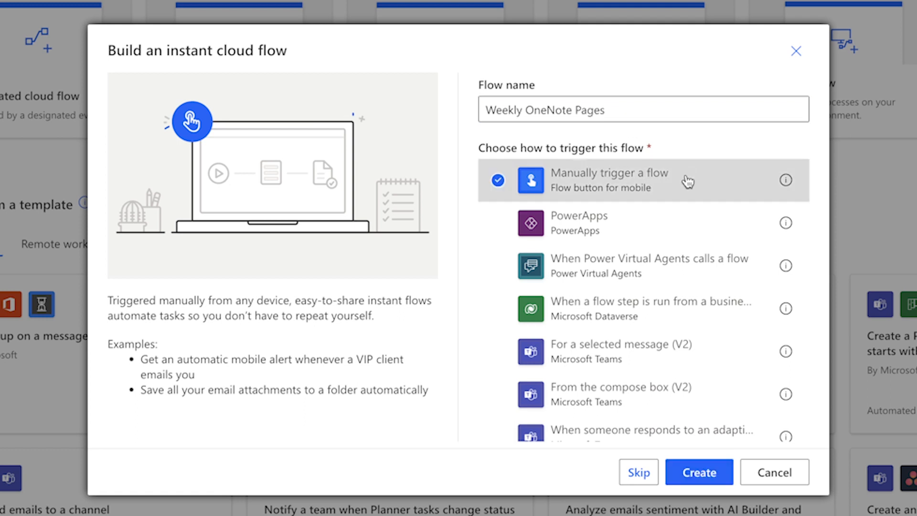
pyautogui.click(706, 472)
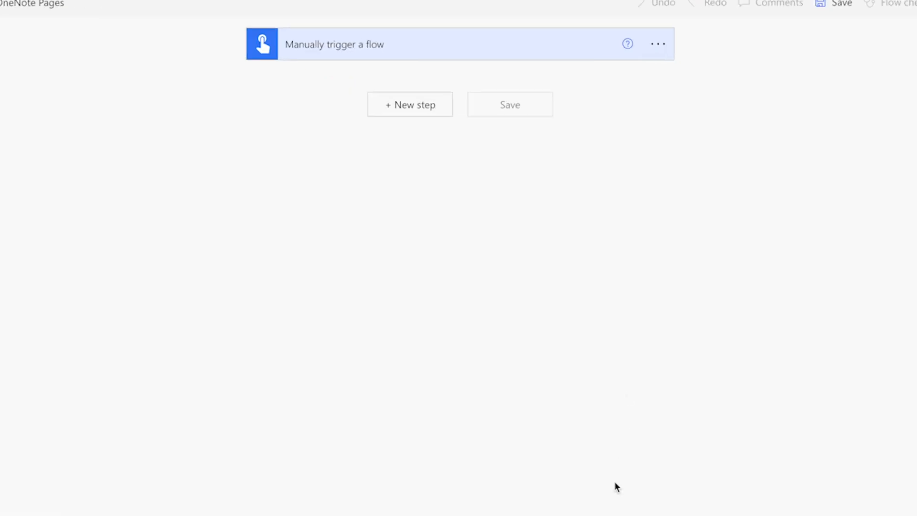
# Step: Add a Compose action below the trigger and rename it "Compose - Monday Date"
pyautogui.click(410, 106)
pyautogui.write('compose')
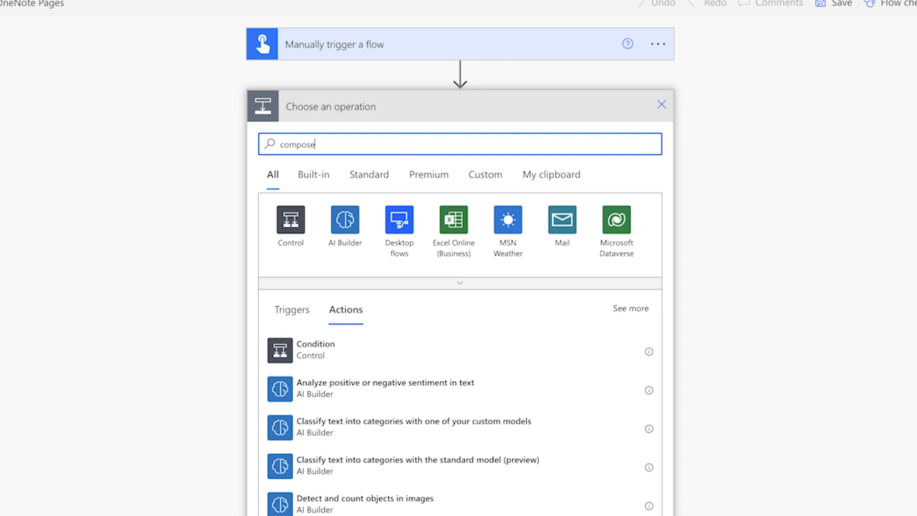
pyautogui.click(385, 347)
pyautogui.click(658, 106)
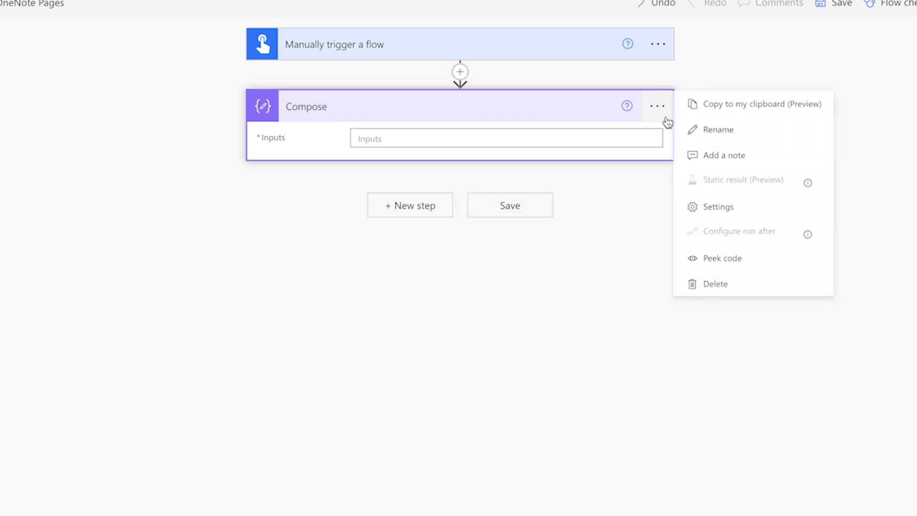
pyautogui.click(694, 137)
pyautogui.write('- Monday Date')
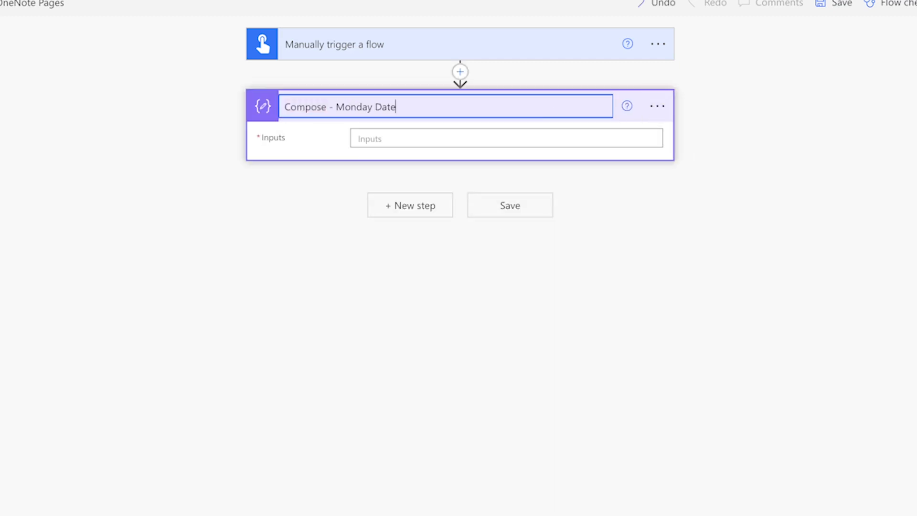
# Step: Write the expression dayOfWeek(utcNow()) for the Inputs of Compose - Monday Date
pyautogui.click(477, 138)
pyautogui.click(724, 219)
pyautogui.write('ut')
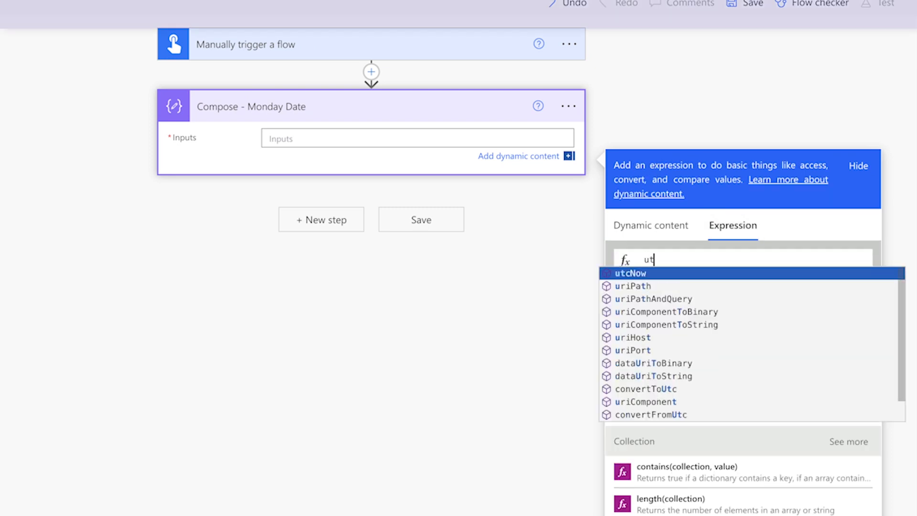
pyautogui.write('cNow()')
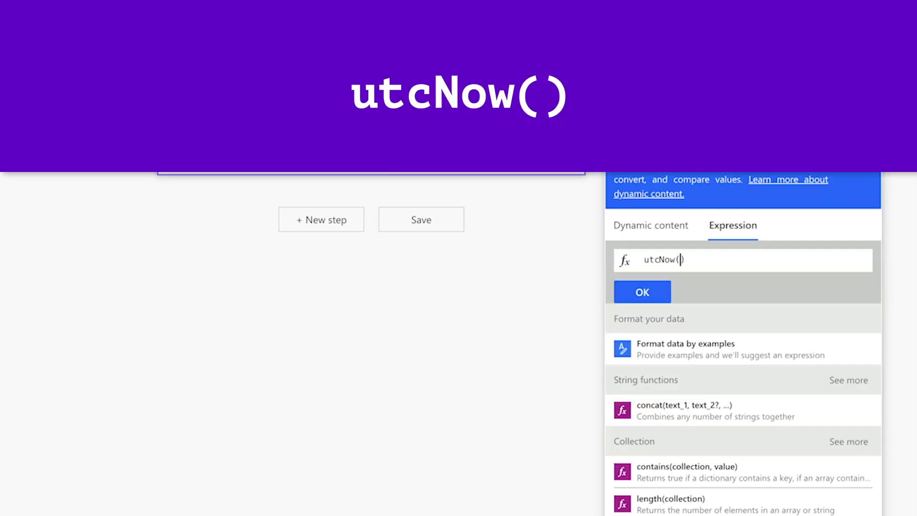
pyautogui.write('dayOfWeek(')
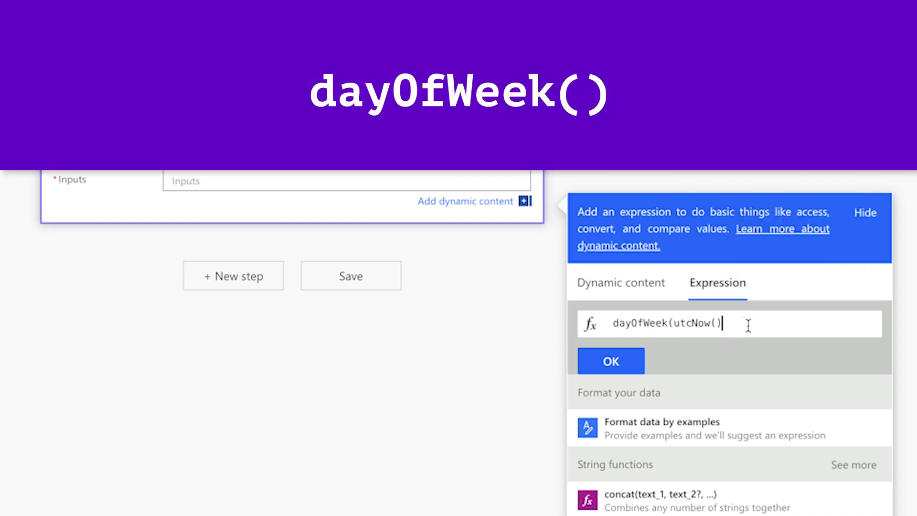
pyautogui.write(')')
# Step: Wrap the dayOfWeek expression in sub() with int(1) as its first argument, giving sub(int(1),dayOfWeek(utcNow()))
pyautogui.press('Home')
pyautogui.write('sub(')
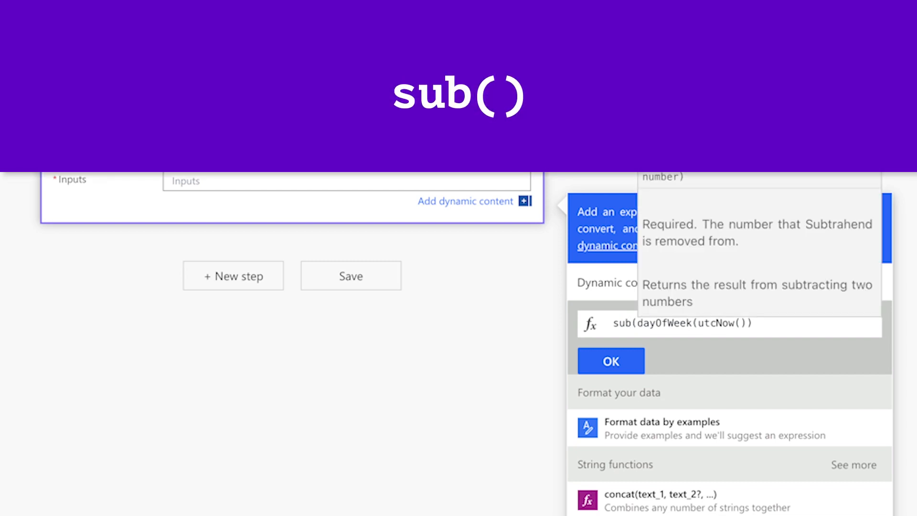
pyautogui.click(775, 325)
pyautogui.doubleClick(678, 324)
pyautogui.press('Left')
pyautogui.write('int(')
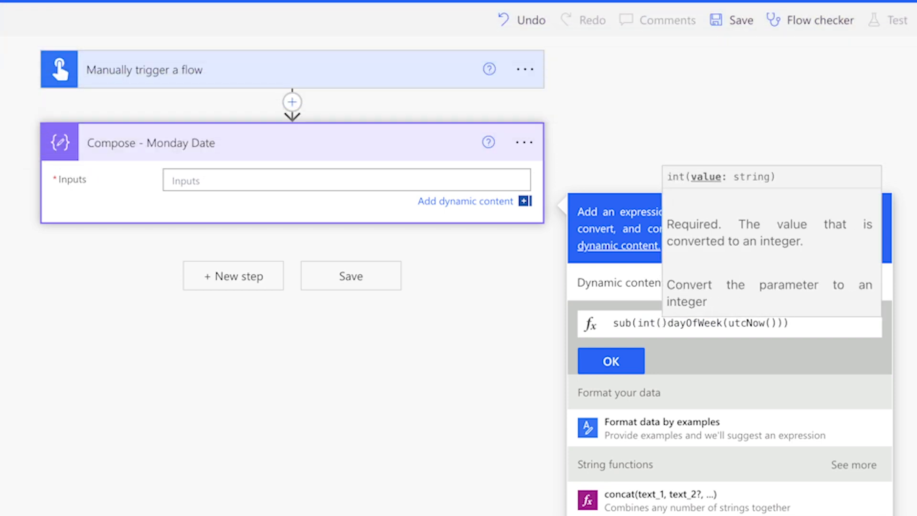
pyautogui.write('1')
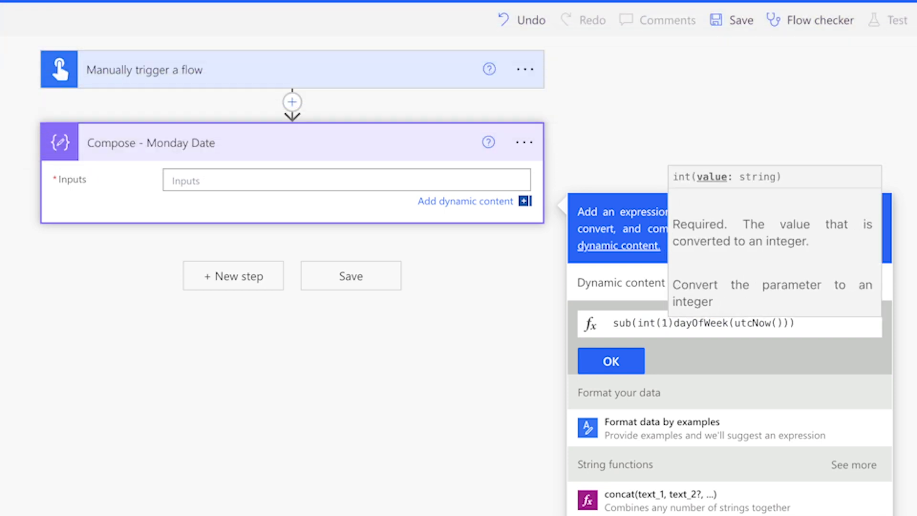
pyautogui.press('Right')
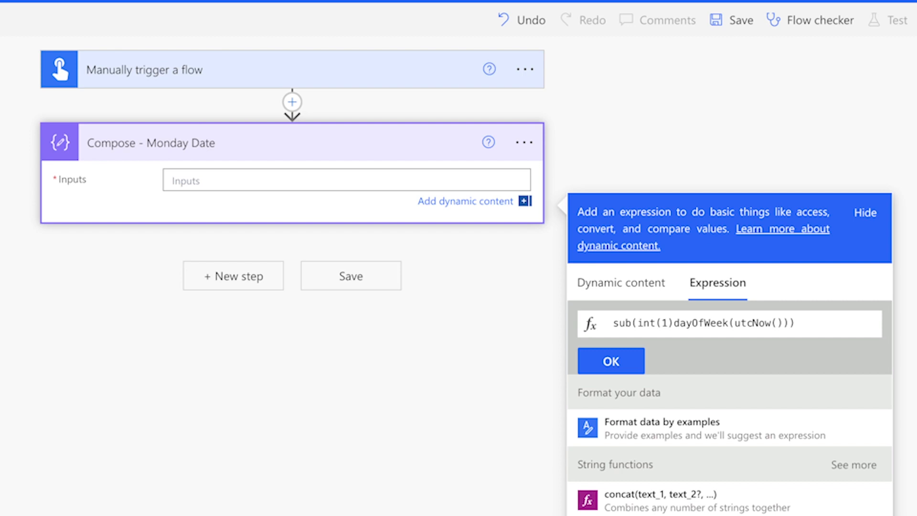
pyautogui.click(672, 322)
pyautogui.write(',')
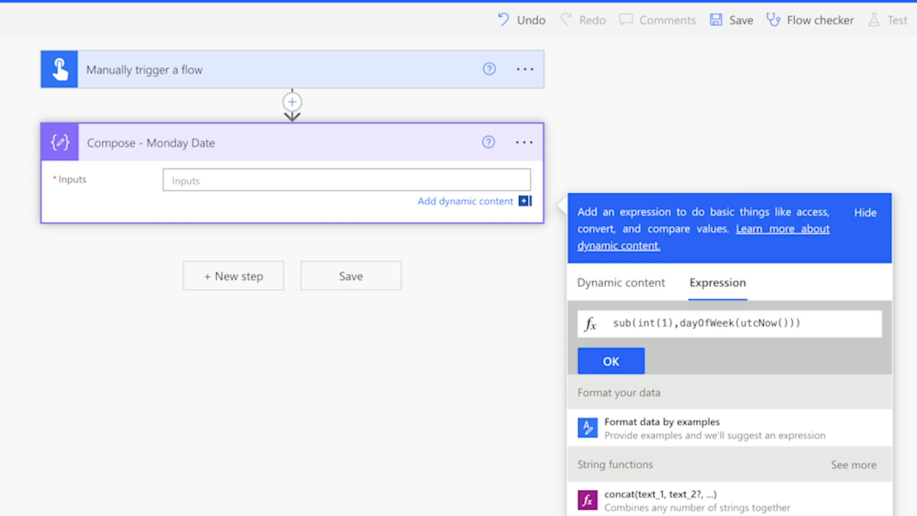
# Step: Wrap the sub expression in addDays() with utcNow() as its first argument and insert it into the Monday Date inputs
pyautogui.click(613, 324)
pyautogui.write('addDays')
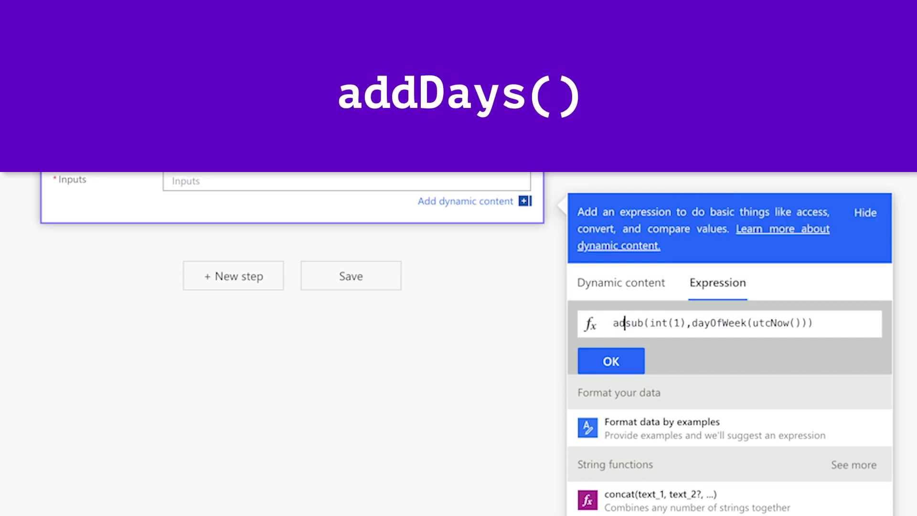
pyautogui.write('(')
pyautogui.press('End')
pyautogui.write(')')
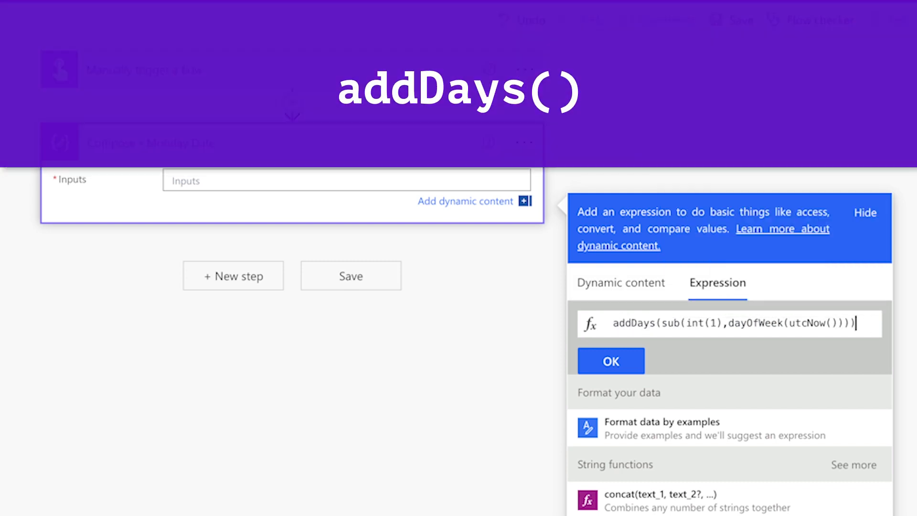
pyautogui.click(662, 324)
pyautogui.write('utc')
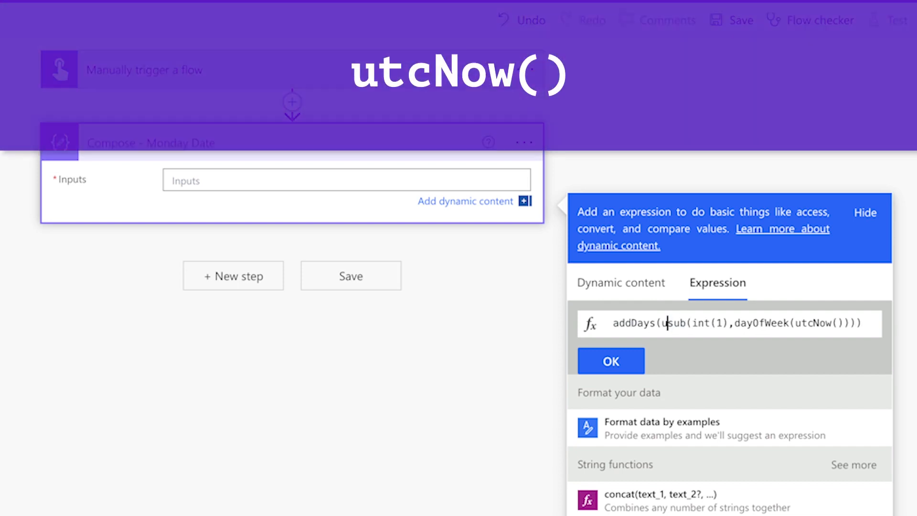
pyautogui.write('Now(),')
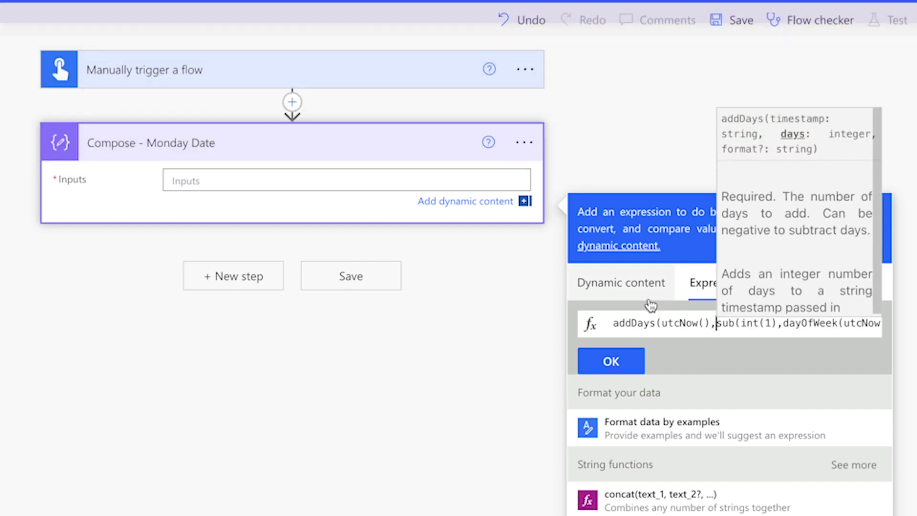
pyautogui.click(629, 360)
# Step: Save the flow and run a test of it to check the Monday Date output
pyautogui.click(736, 52)
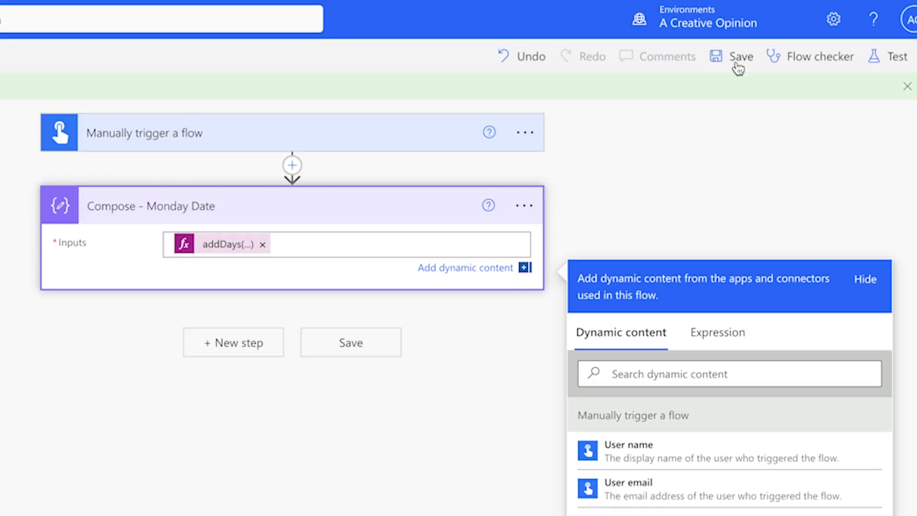
pyautogui.click(876, 46)
pyautogui.click(753, 61)
pyautogui.click(775, 496)
pyautogui.click(779, 497)
pyautogui.click(780, 497)
pyautogui.click(555, 144)
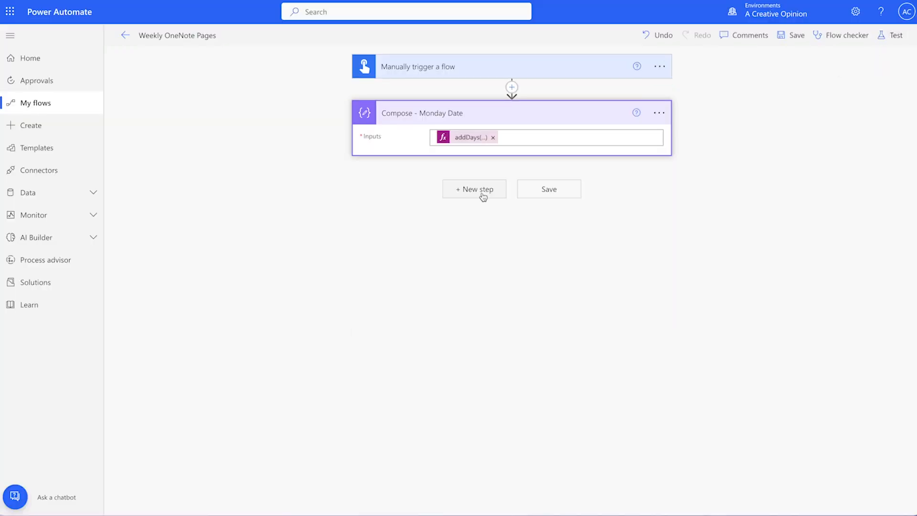
# Step: Add a second Compose action below Compose - Monday Date and rename it "Compose - Page Name"
pyautogui.click(479, 191)
pyautogui.write('compos')
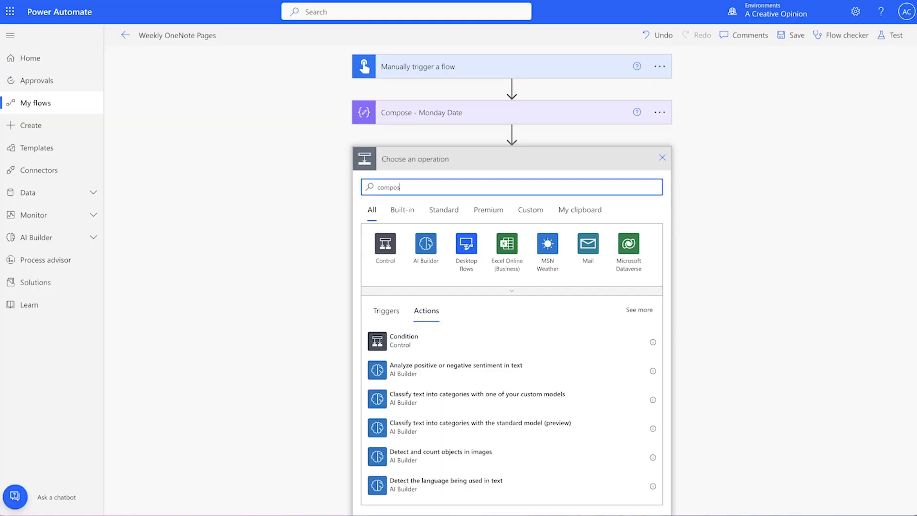
pyautogui.write('e')
pyautogui.click(513, 352)
pyautogui.click(660, 159)
pyautogui.click(696, 179)
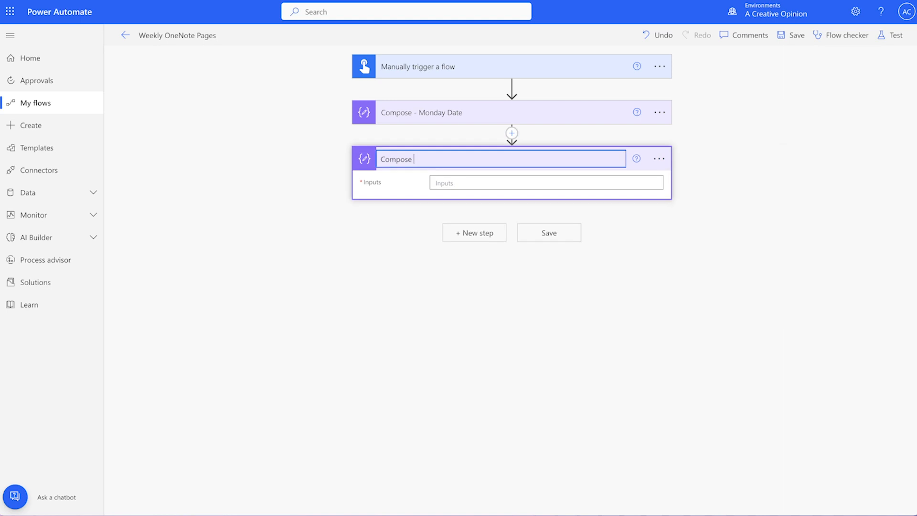
# Step: Start a formatDateTime() expression for the Page Name inputs, with the Compose - Monday Date output as its timestamp
pyautogui.click(546, 183)
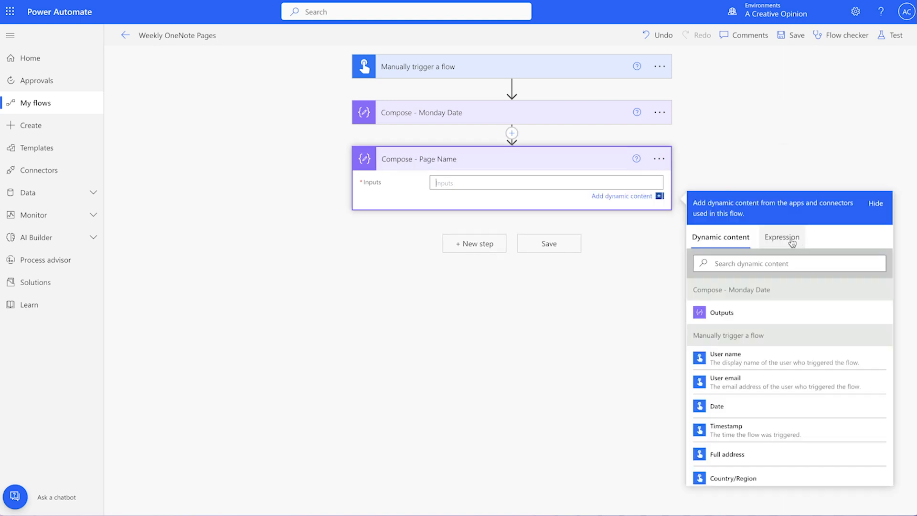
pyautogui.click(782, 247)
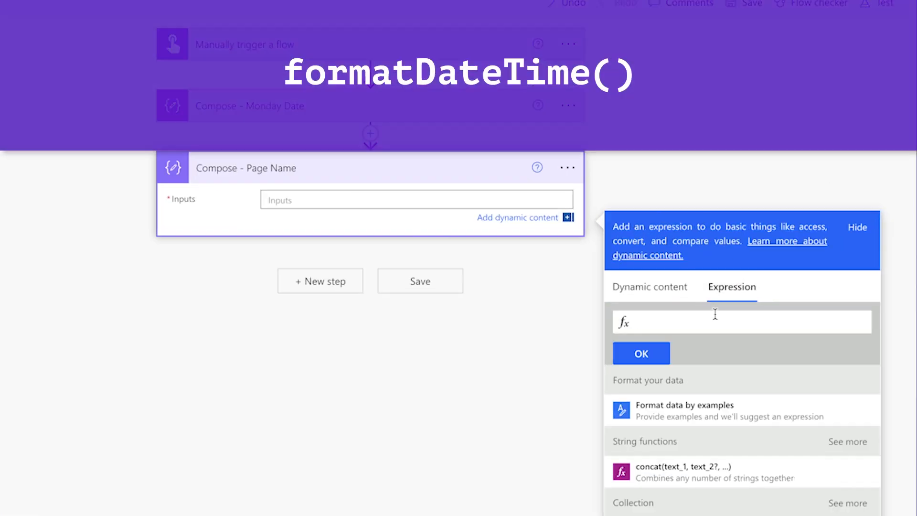
pyautogui.write('forma')
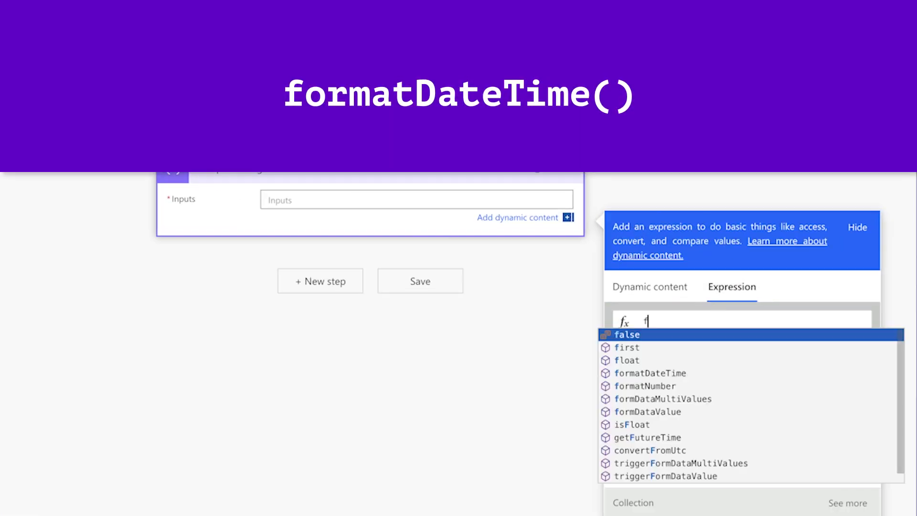
pyautogui.press('Return')
pyautogui.write('(')
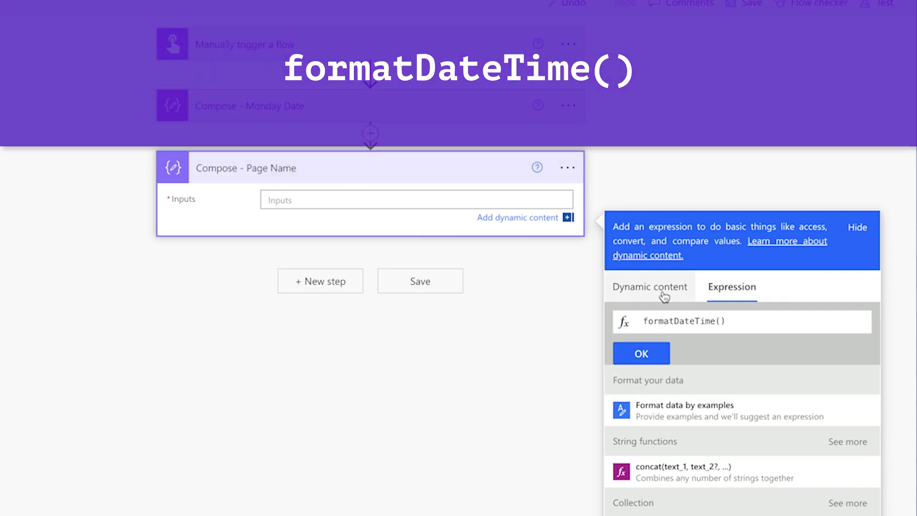
pyautogui.click(663, 288)
pyautogui.click(741, 457)
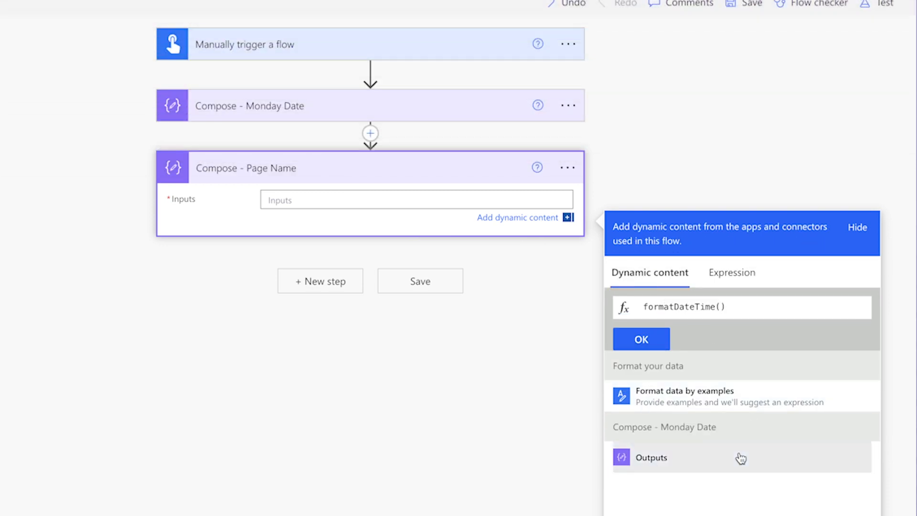
# Step: Complete the Page Name expression with the format 'MMM dd', insert it into the inputs, and put the text "Week of" before it
pyautogui.write(',')
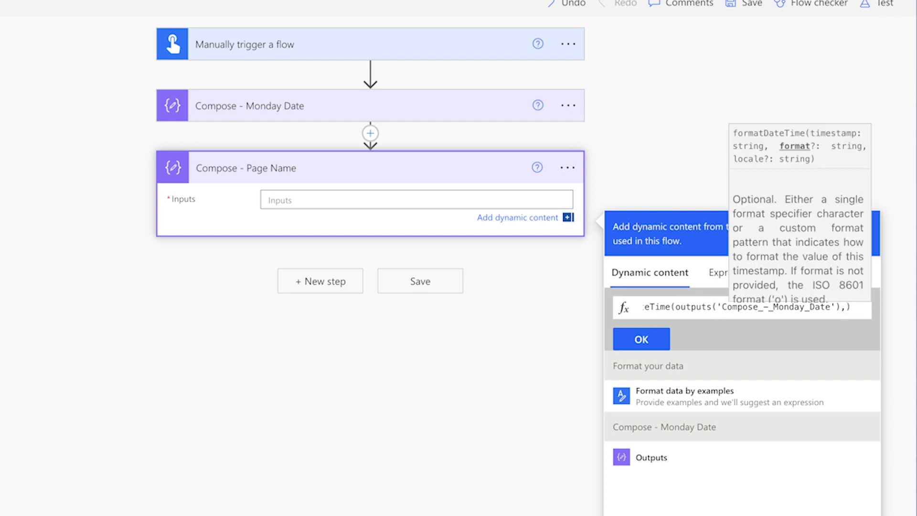
pyautogui.write("''")
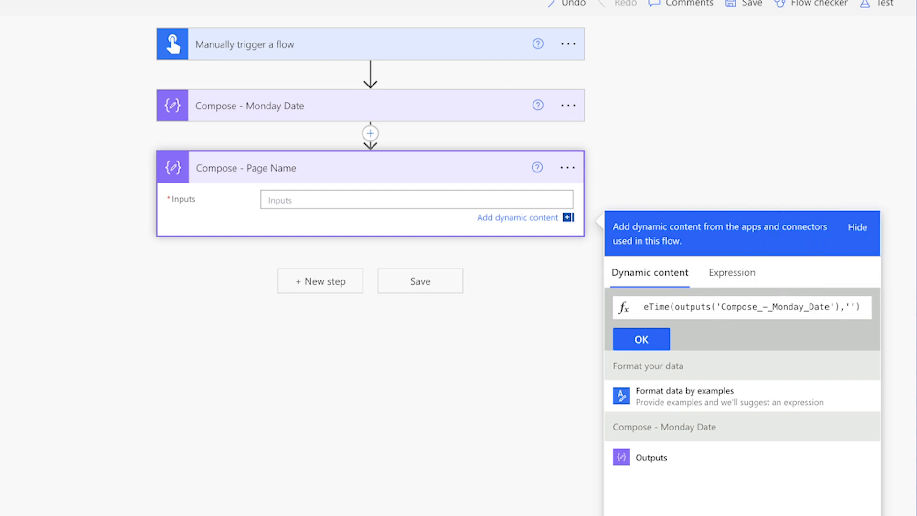
pyautogui.write('MMM dd')
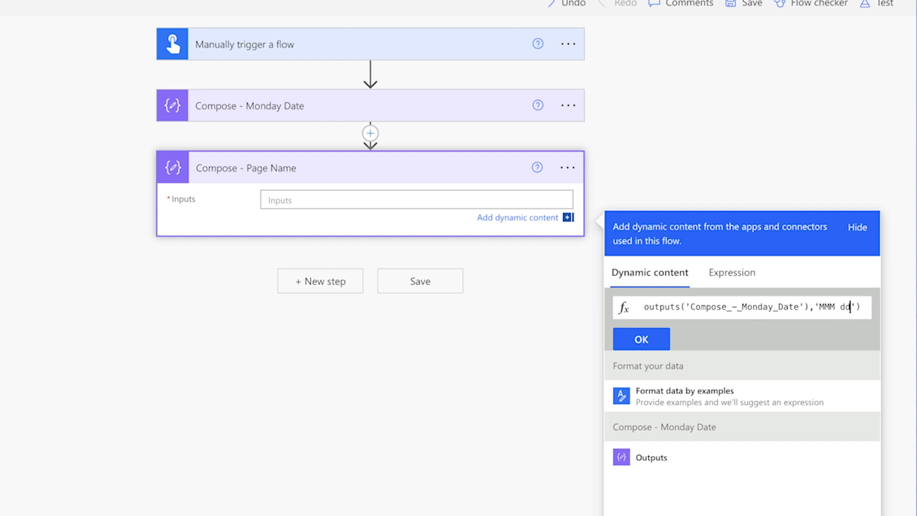
pyautogui.click(660, 339)
pyautogui.press('Left')
pyautogui.write('Week of')
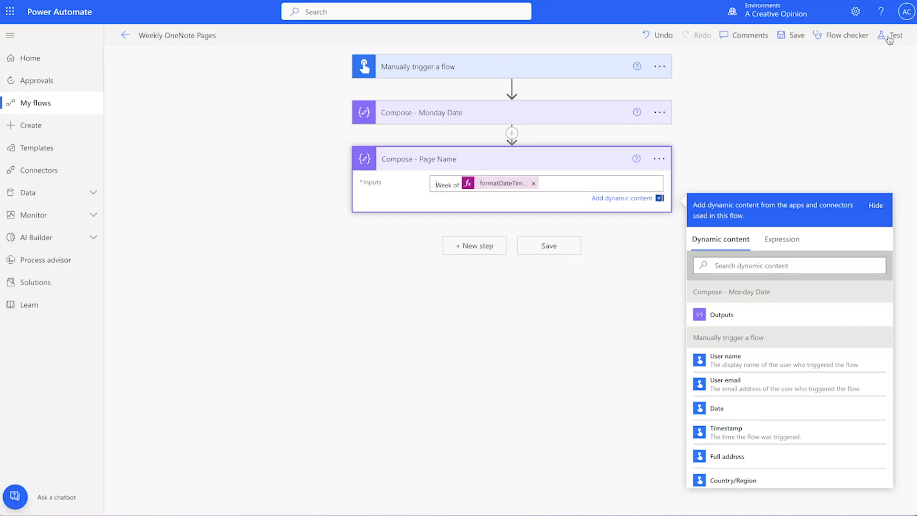
# Step: Save the flow and run a test of it to check the Compose - Page Name output
pyautogui.click(889, 38)
pyautogui.click(774, 495)
pyautogui.click(768, 495)
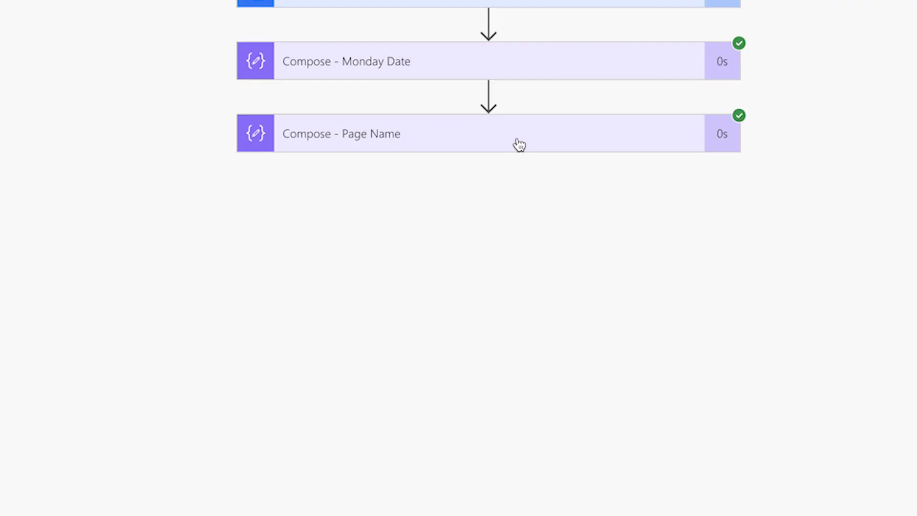
pyautogui.click(519, 145)
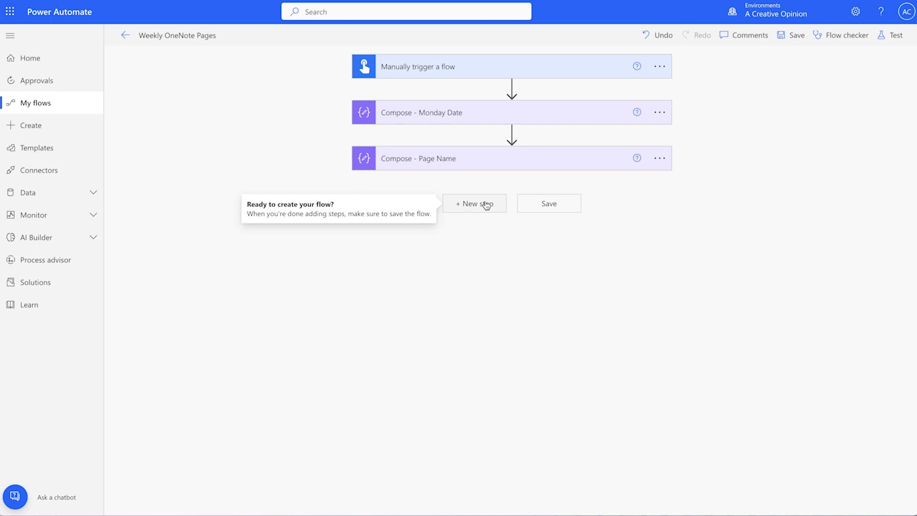
# Step: Add a Scope control below Compose - Page Name and rename it "Scope - Get Notebook Section"
pyautogui.click(485, 203)
pyautogui.write('scope')
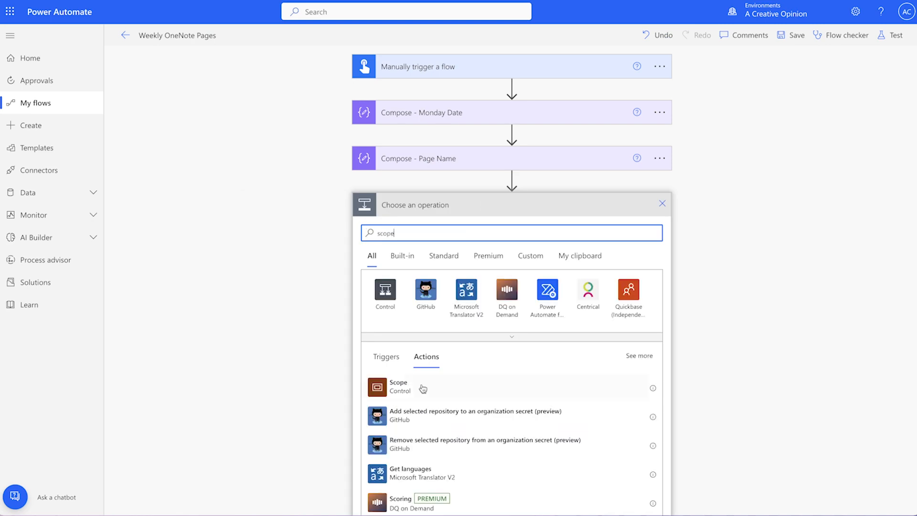
pyautogui.click(423, 388)
pyautogui.click(659, 205)
pyautogui.click(706, 242)
pyautogui.write('- Get Notebook Secti')
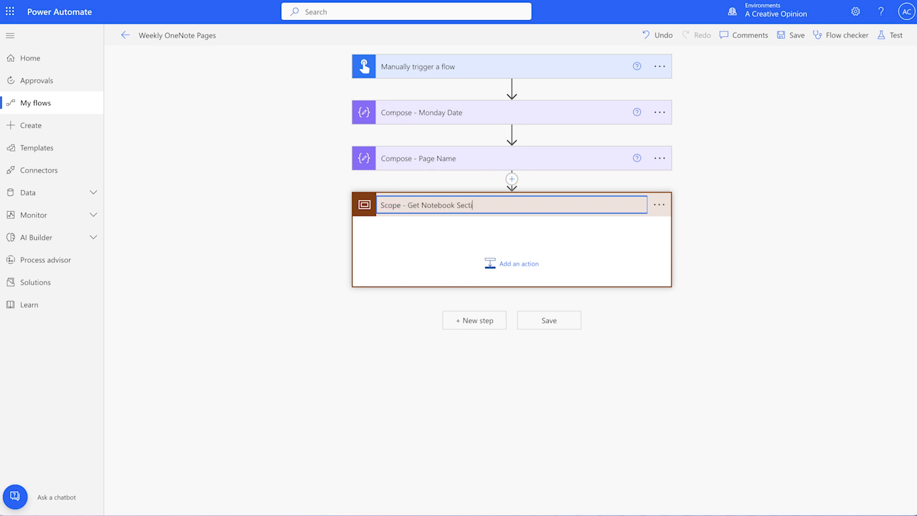
pyautogui.write('on')
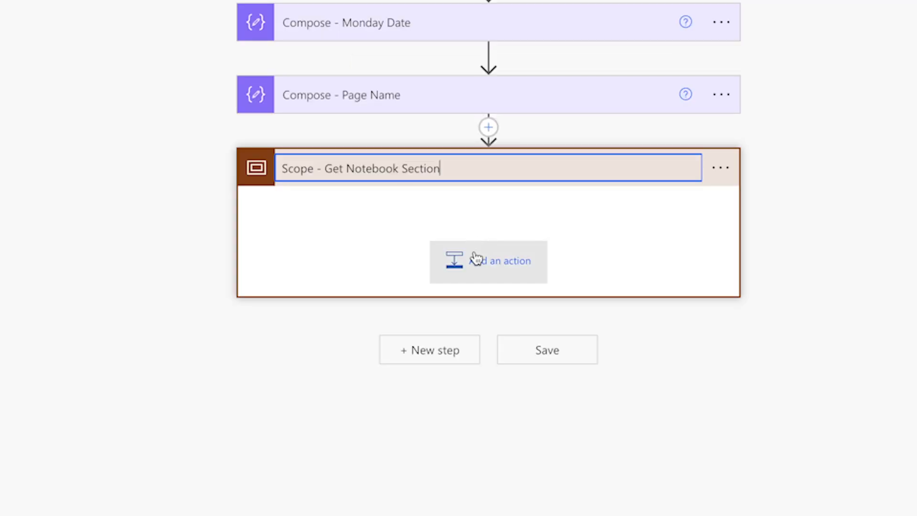
# Step: Add the OneNote (Business) action Get sections in notebook inside the scope, with 2023 Notebook as the notebook key
pyautogui.click(476, 258)
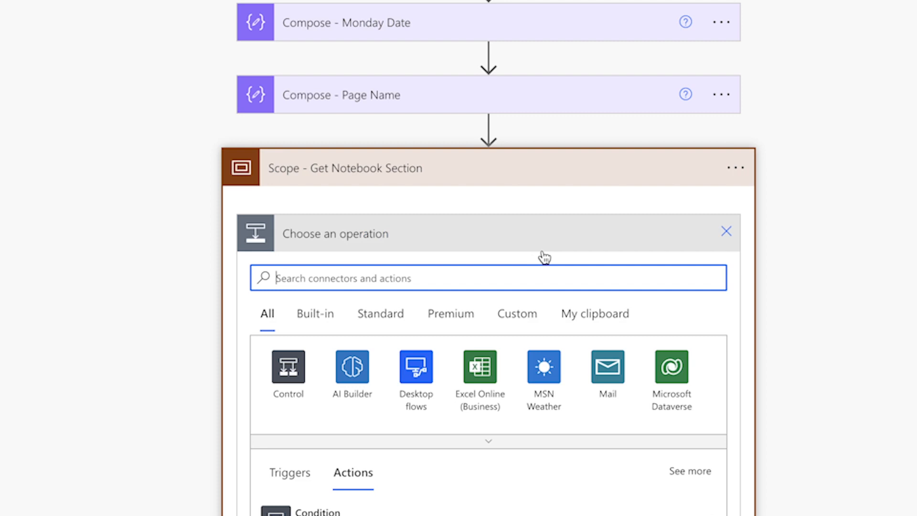
pyautogui.write('one')
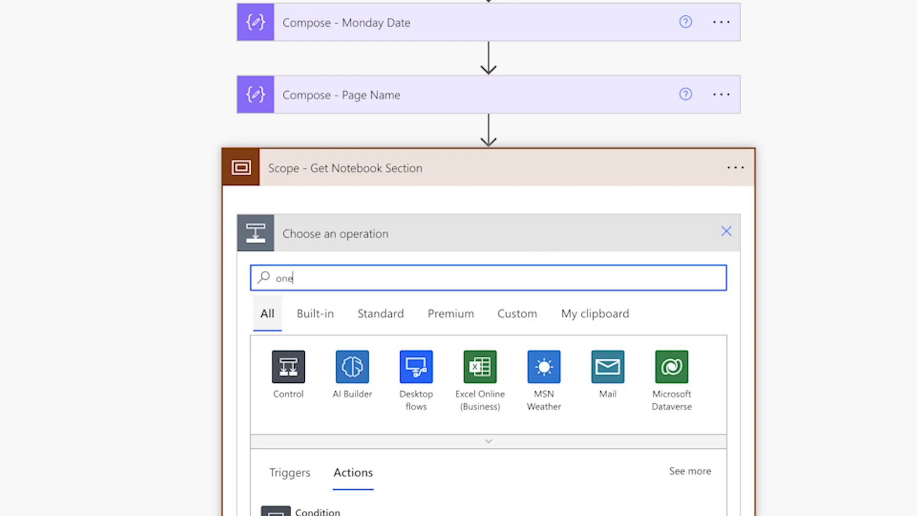
pyautogui.write('note')
pyautogui.scroll(-3, 448, 425)
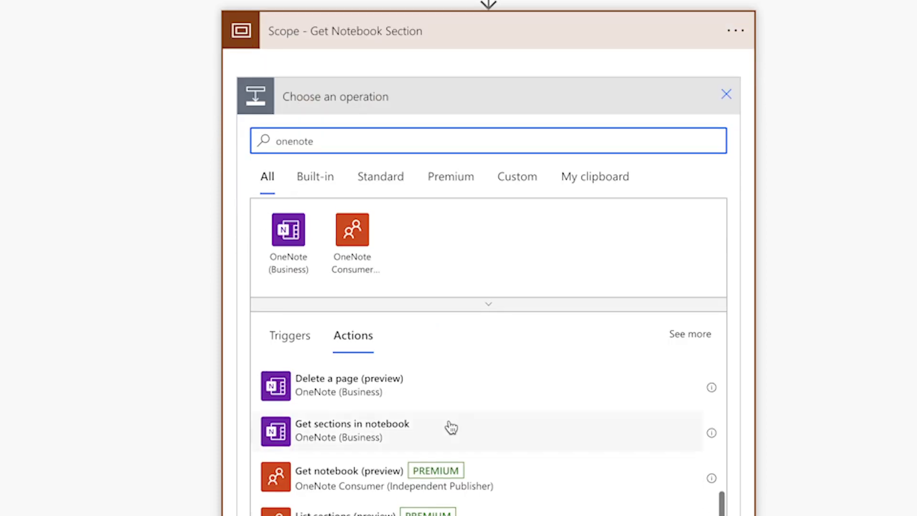
pyautogui.click(434, 430)
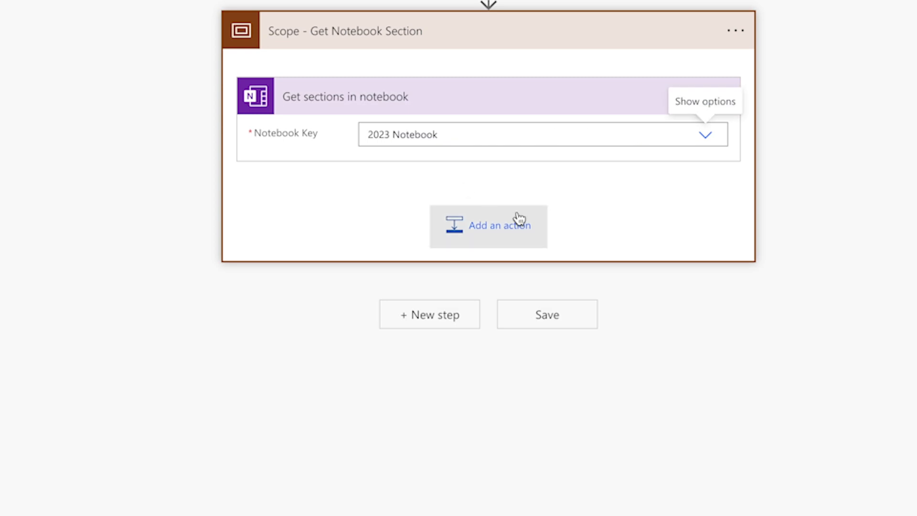
# Step: Save the flow, run a manual test, and open the run details of Get sections in notebook
pyautogui.click(890, 37)
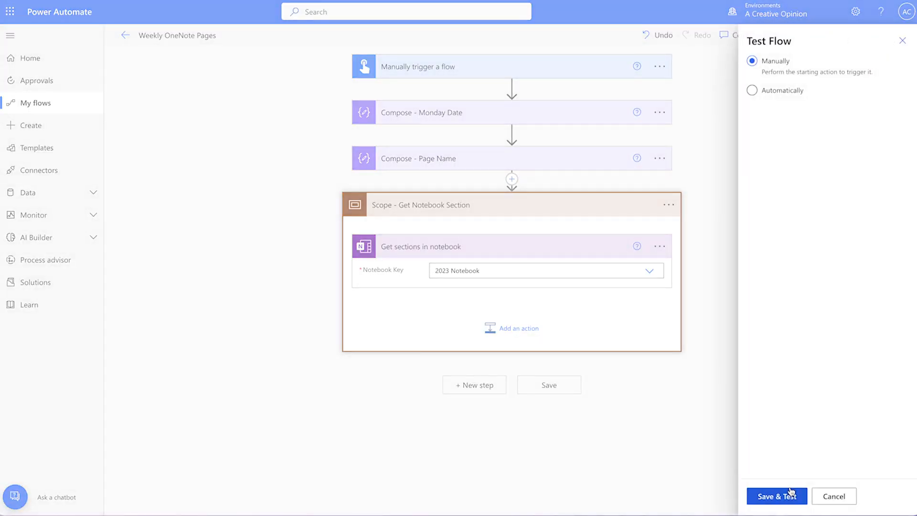
pyautogui.click(790, 491)
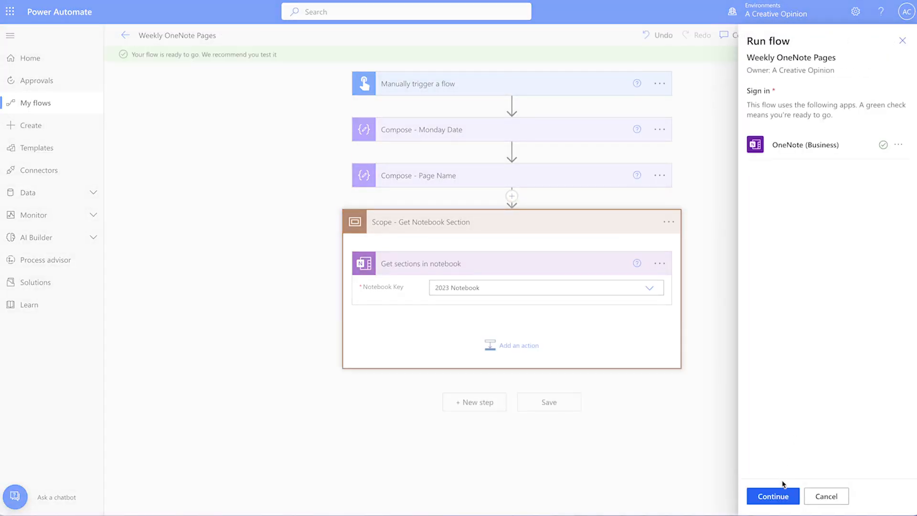
pyautogui.click(784, 497)
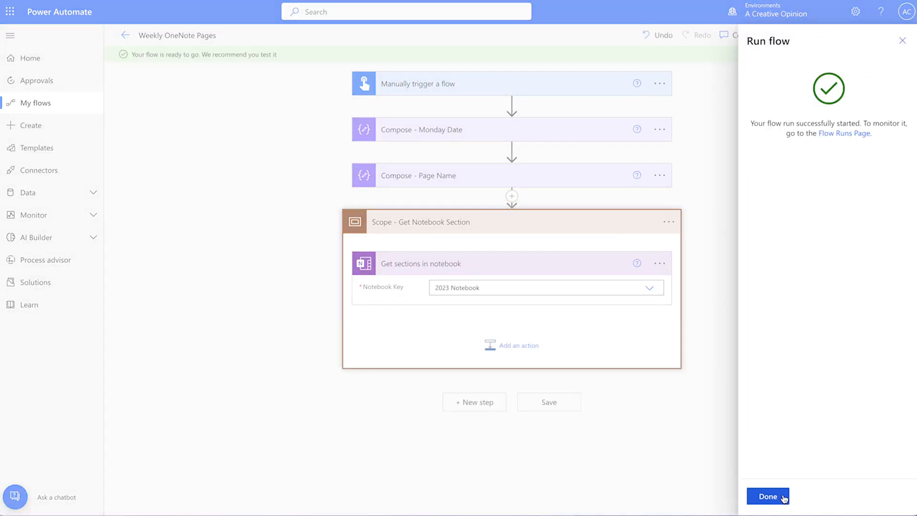
pyautogui.click(784, 498)
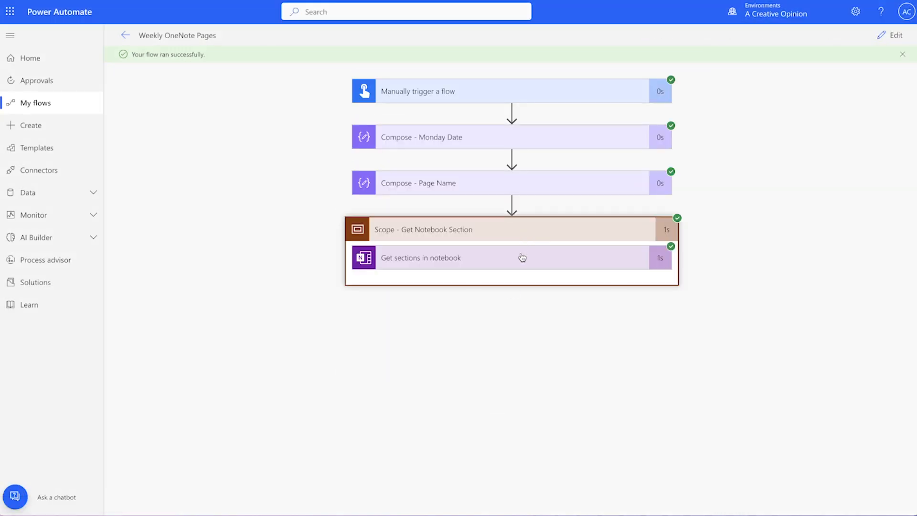
pyautogui.click(522, 256)
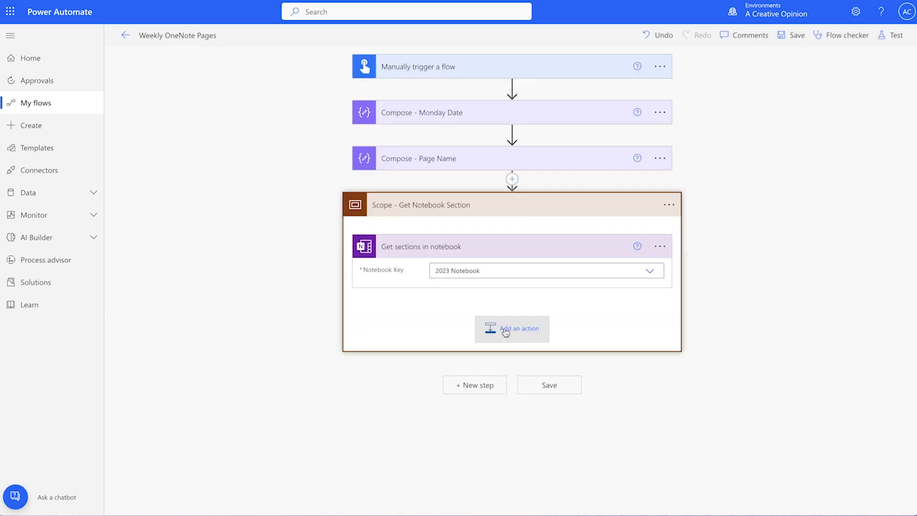
# Step: Add a Parse JSON action to the scope and use the body of Get sections in notebook as its content
pyautogui.click(503, 328)
pyautogui.write('parse')
pyautogui.click(518, 497)
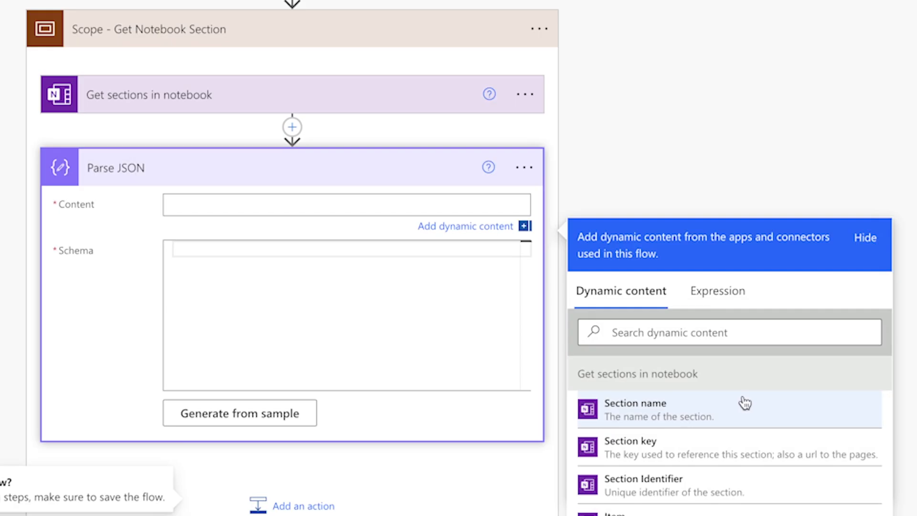
pyautogui.scroll(-3, 799, 443)
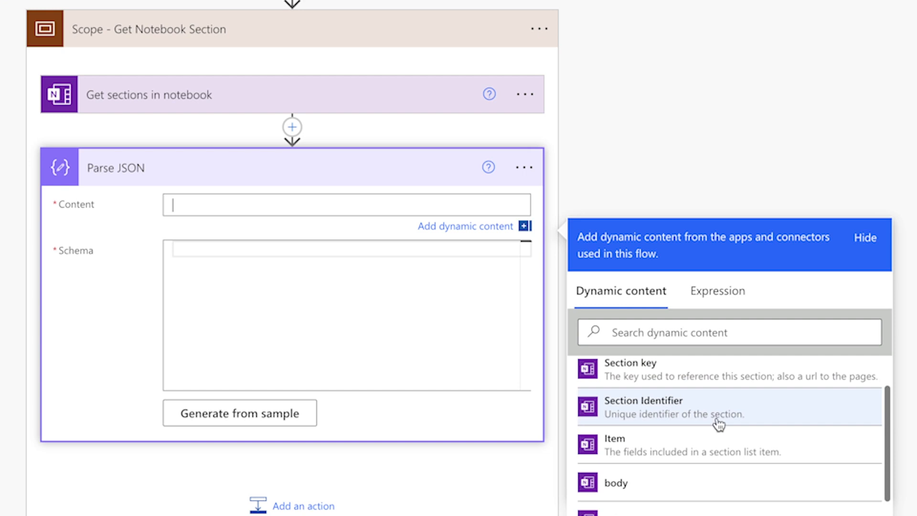
pyautogui.click(647, 482)
# Step: Generate the Parse JSON schema from the copied sample payload and change its top-level type to "object"
pyautogui.click(242, 400)
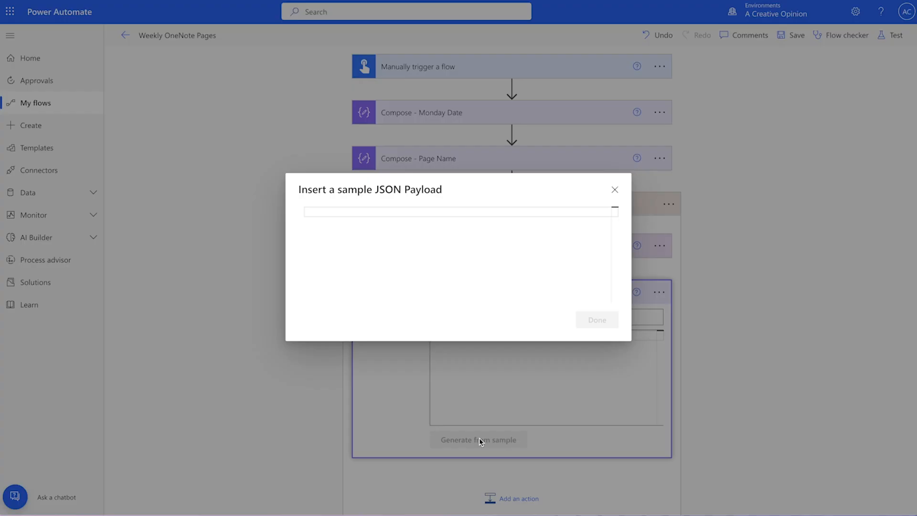
pyautogui.hotkey('ctrl', 'v')
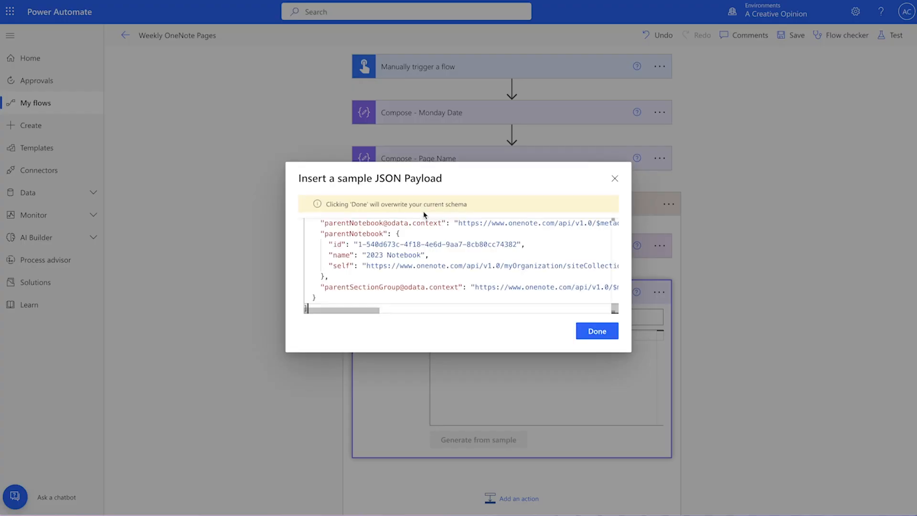
pyautogui.click(596, 331)
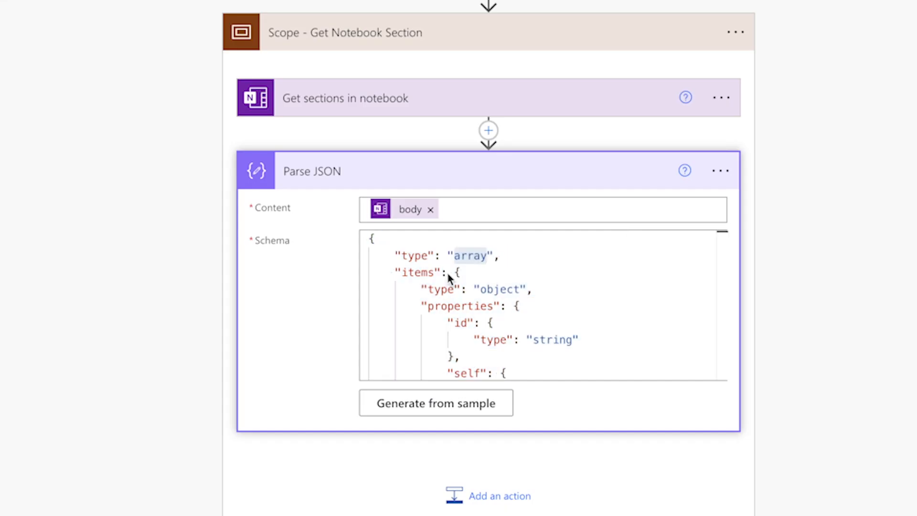
pyautogui.doubleClick(470, 255)
pyautogui.write('object')
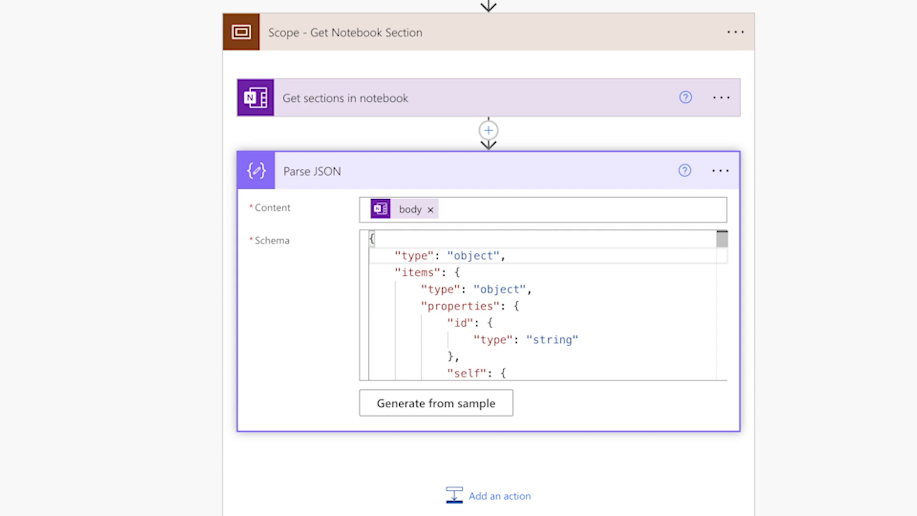
# Step: Add a Compose action below Parse JSON in the scope and rename it "Compose - Section Name"
pyautogui.click(500, 496)
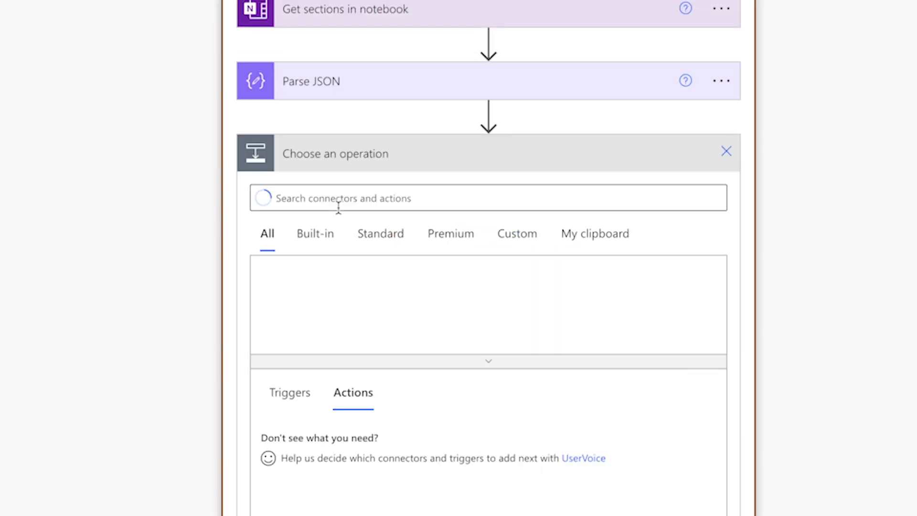
pyautogui.write('compose')
pyautogui.click(411, 438)
pyautogui.click(721, 243)
pyautogui.click(783, 279)
pyautogui.click(502, 249)
pyautogui.write('- Section Name')
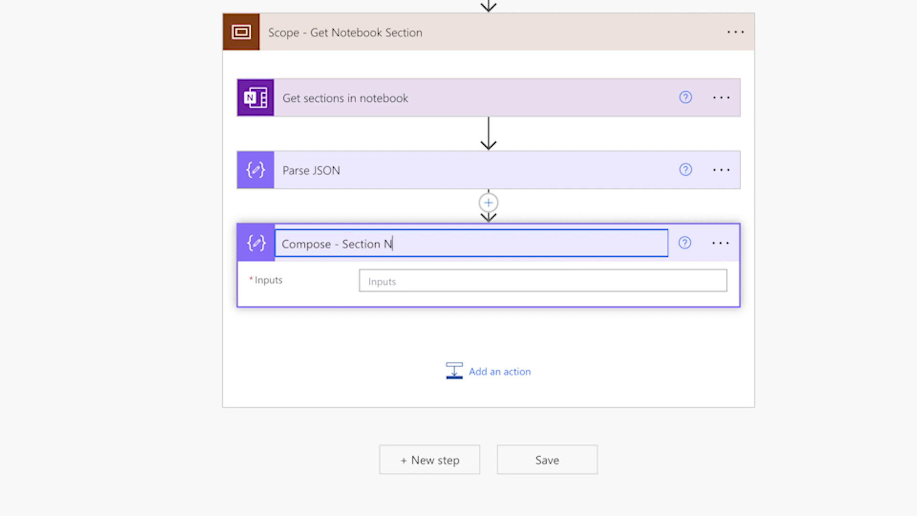
# Step: Set the Section Name inputs to a formatDateTime() expression using the Compose - Monday Date output and the format 'MMMM yyyy'
pyautogui.click(440, 280)
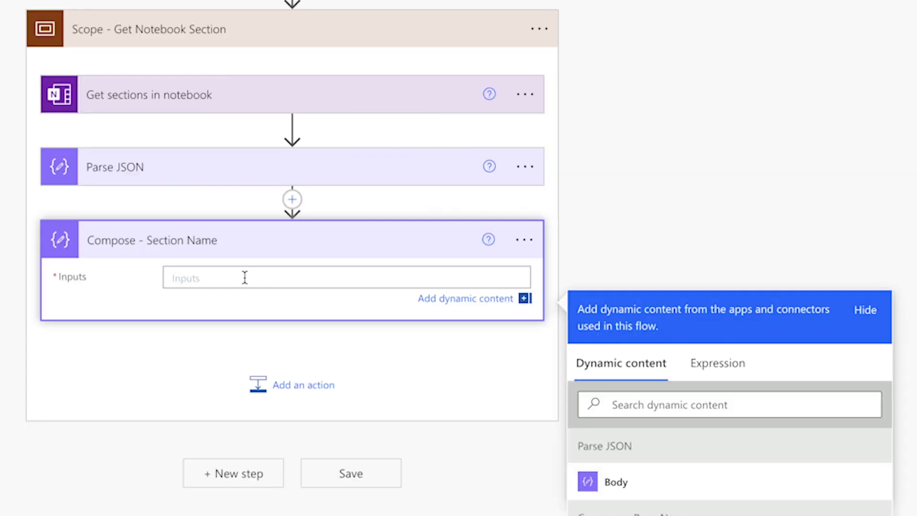
pyautogui.click(716, 363)
pyautogui.write('formatDateTime()')
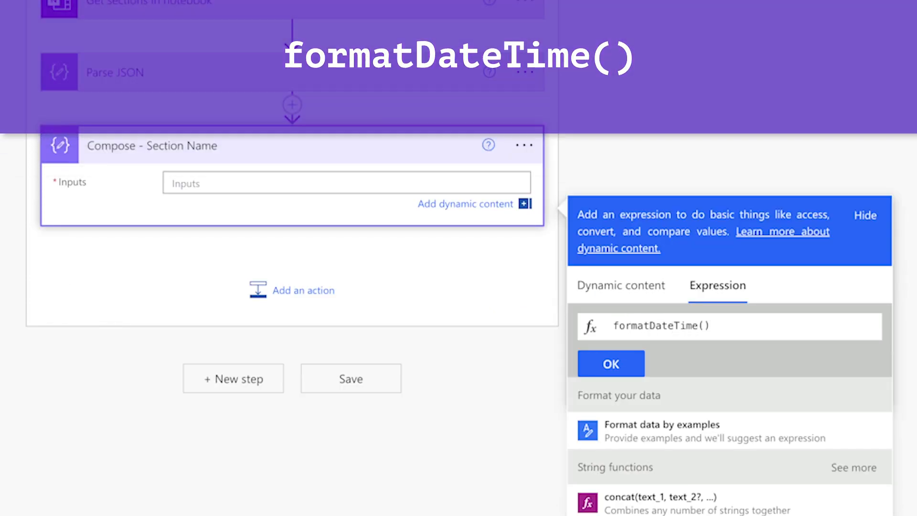
pyautogui.click(704, 325)
pyautogui.click(710, 501)
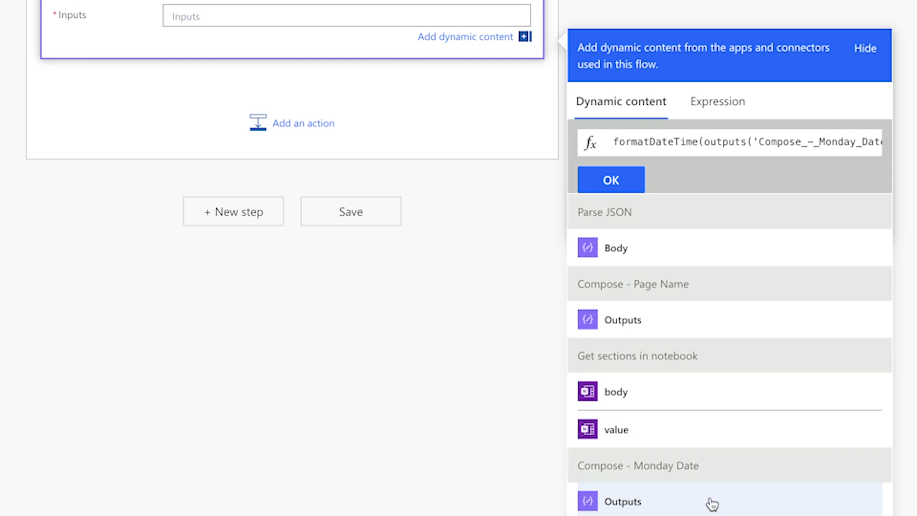
pyautogui.write(",'")
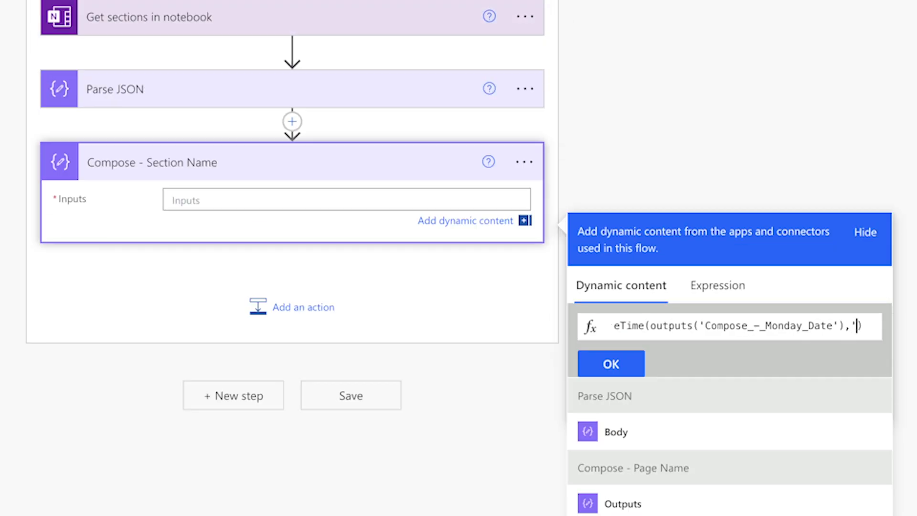
pyautogui.write('MMMM')
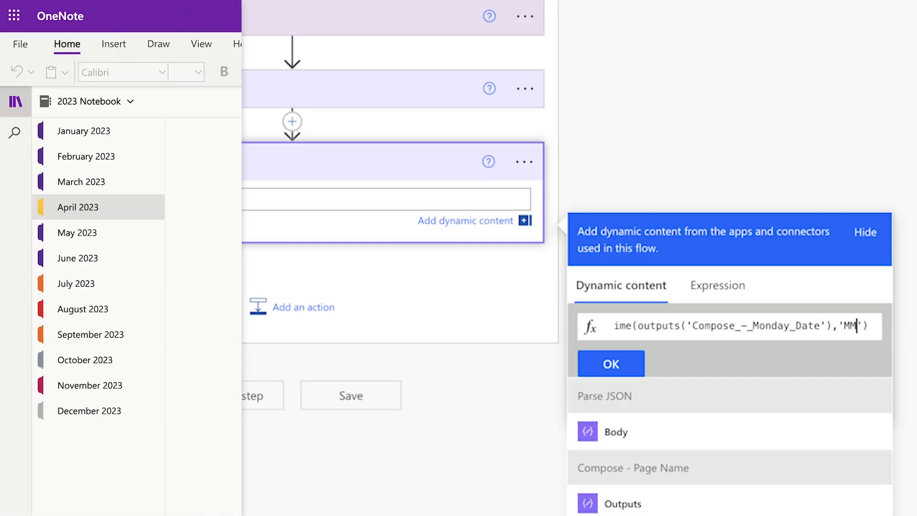
pyautogui.write(' yyyy')
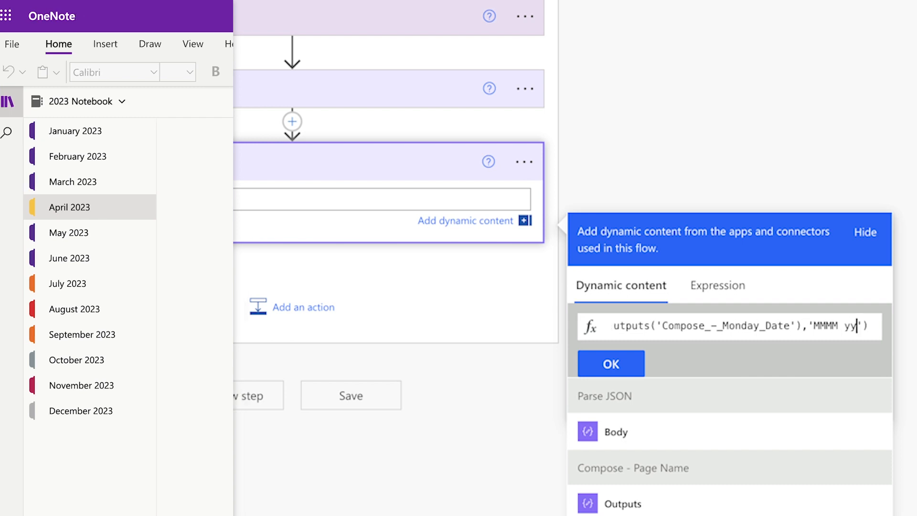
pyautogui.click(611, 364)
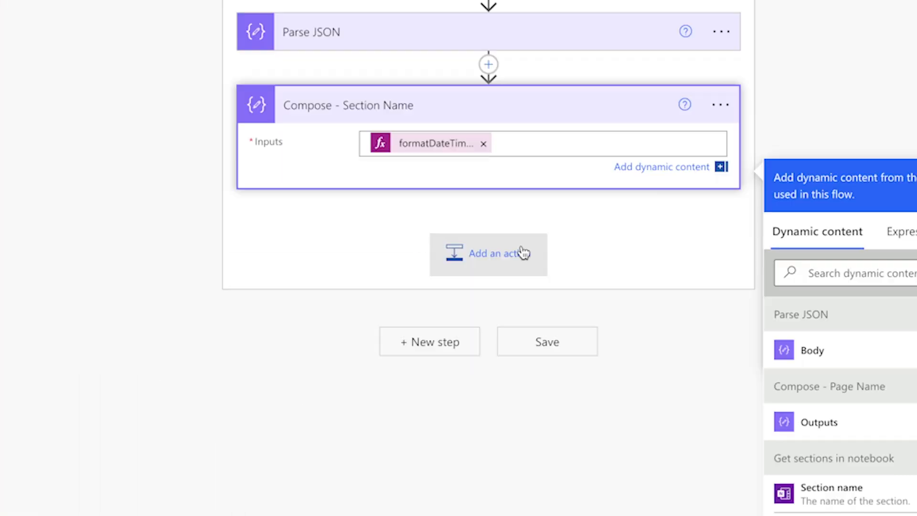
# Step: Add a Filter array action below Compose - Section Name inside the scope
pyautogui.click(326, 334)
pyautogui.write('filter')
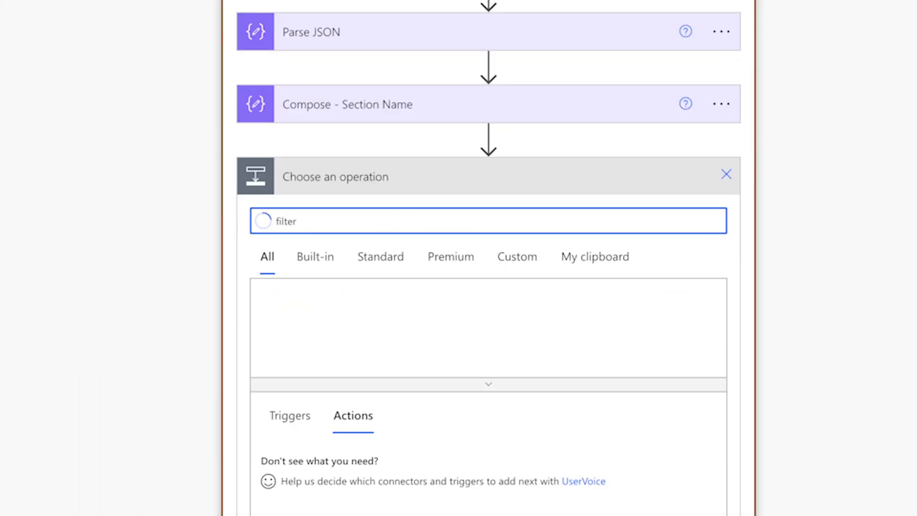
pyautogui.click(375, 461)
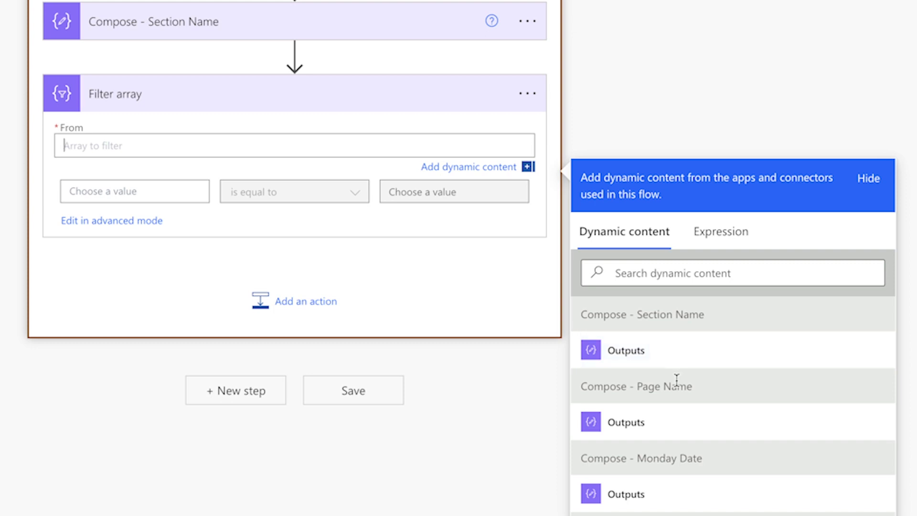
# Step: Set the Filter array's From value to the expression body('Parse_JSON')?['value']
pyautogui.click(699, 237)
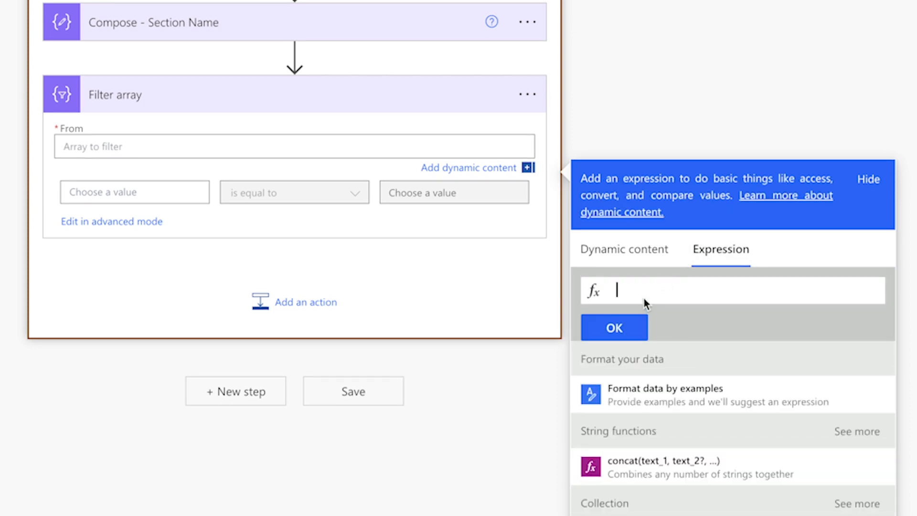
pyautogui.write("body(')")
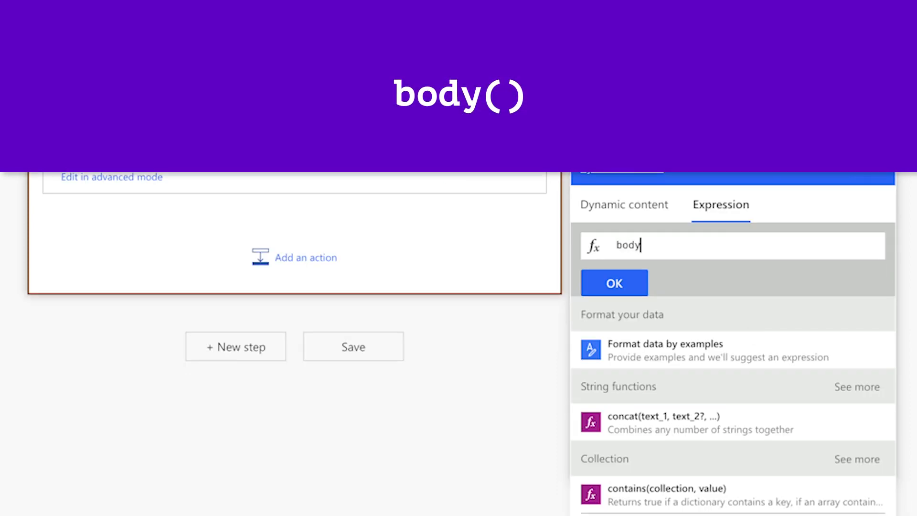
pyautogui.write('Par')
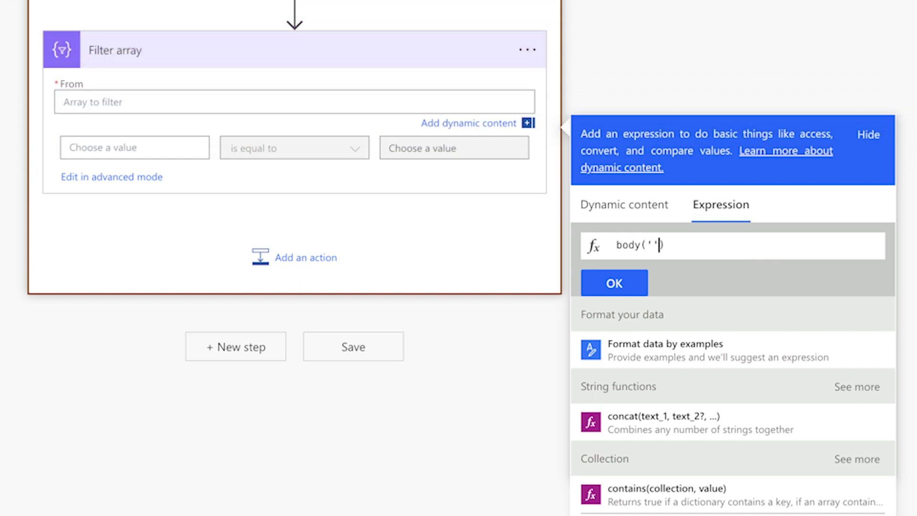
pyautogui.write('se_')
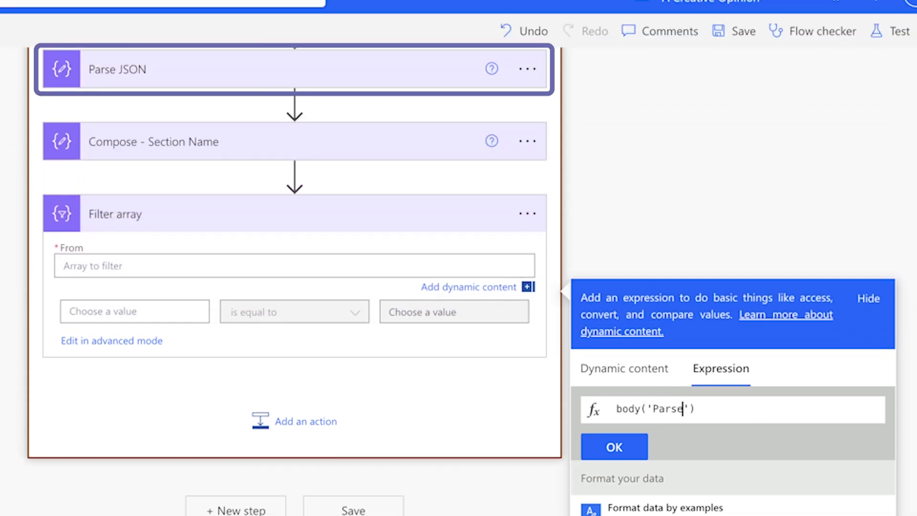
pyautogui.write('JSON')
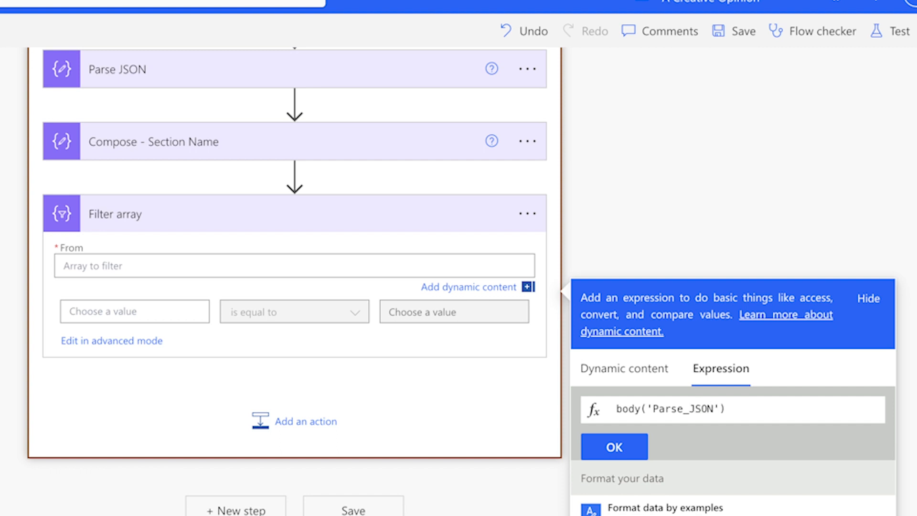
pyautogui.write('?[')
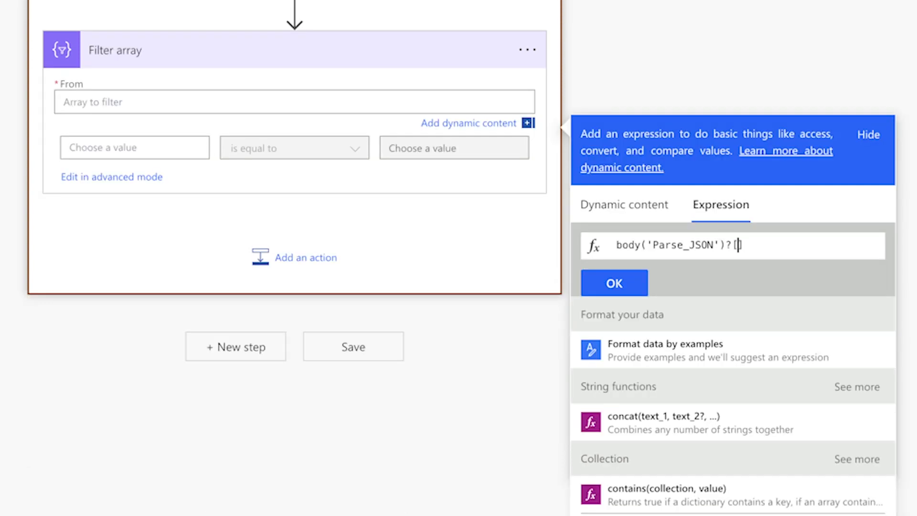
pyautogui.write("'value")
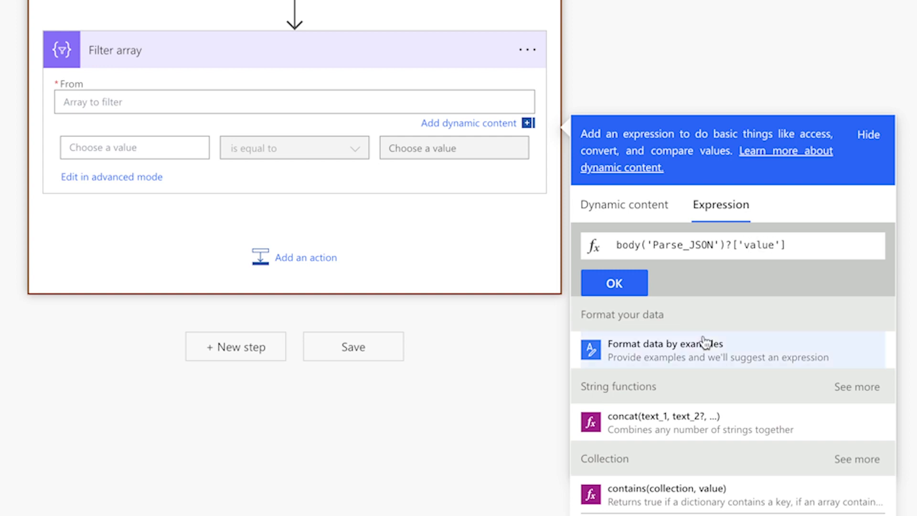
pyautogui.click(614, 291)
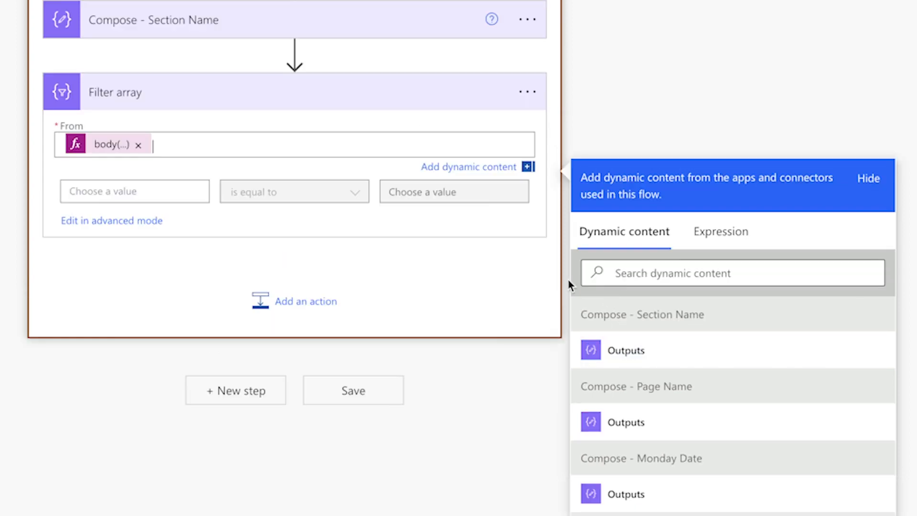
# Step: Set the Filter array condition to item()?['name'] is equal to the Compose - Section Name output
pyautogui.click(94, 191)
pyautogui.click(395, 275)
pyautogui.write('item()')
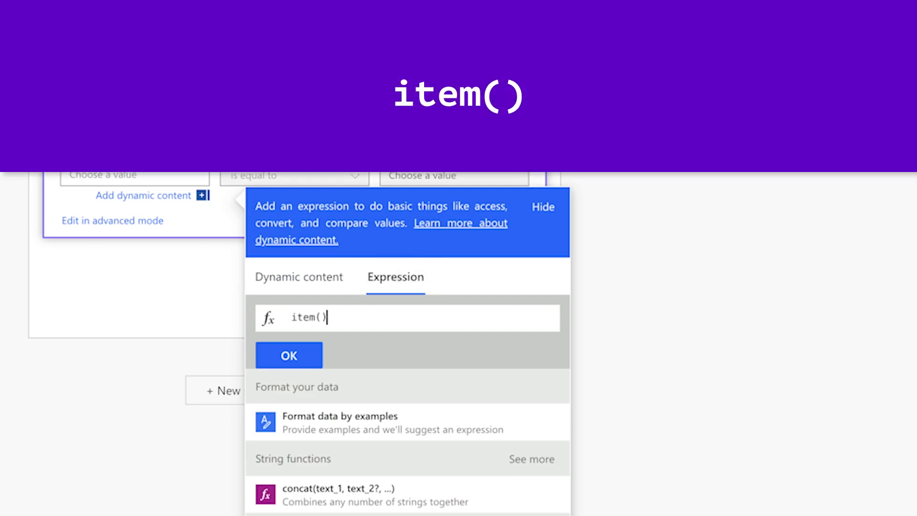
pyautogui.write('?')
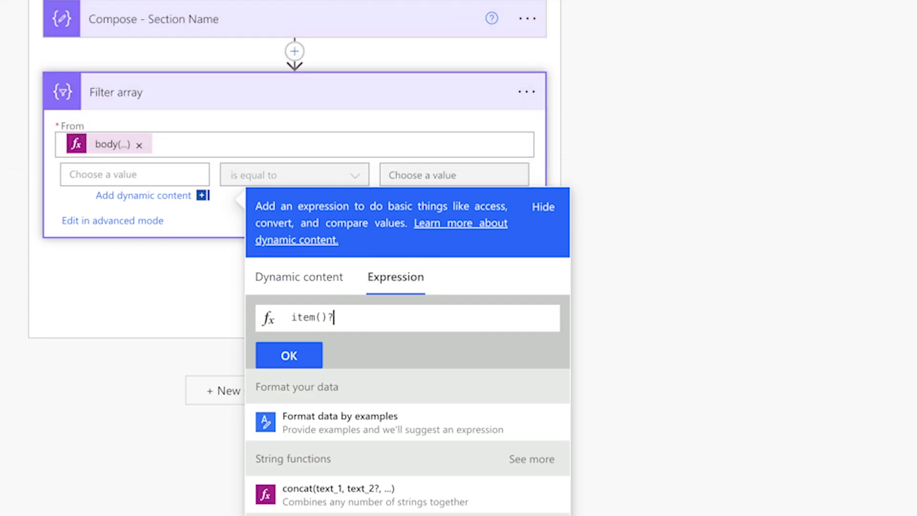
pyautogui.write("['")
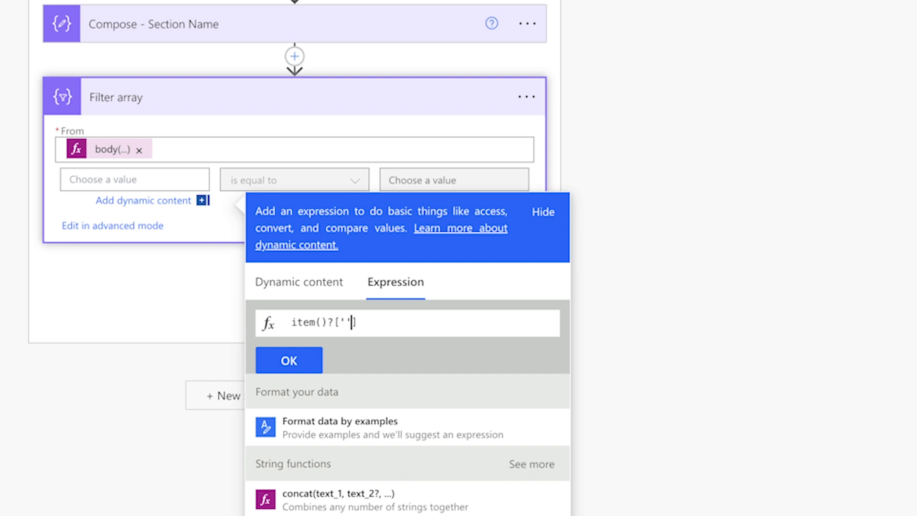
pyautogui.write('name')
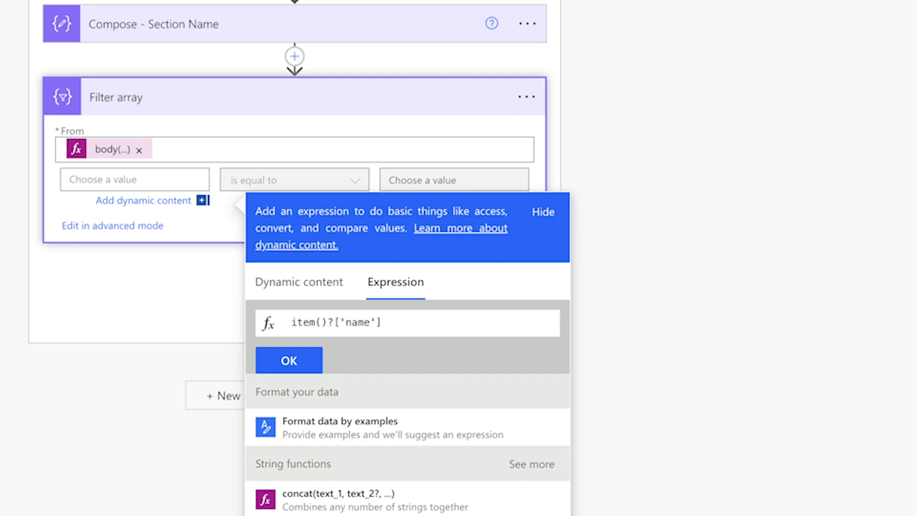
pyautogui.click(308, 360)
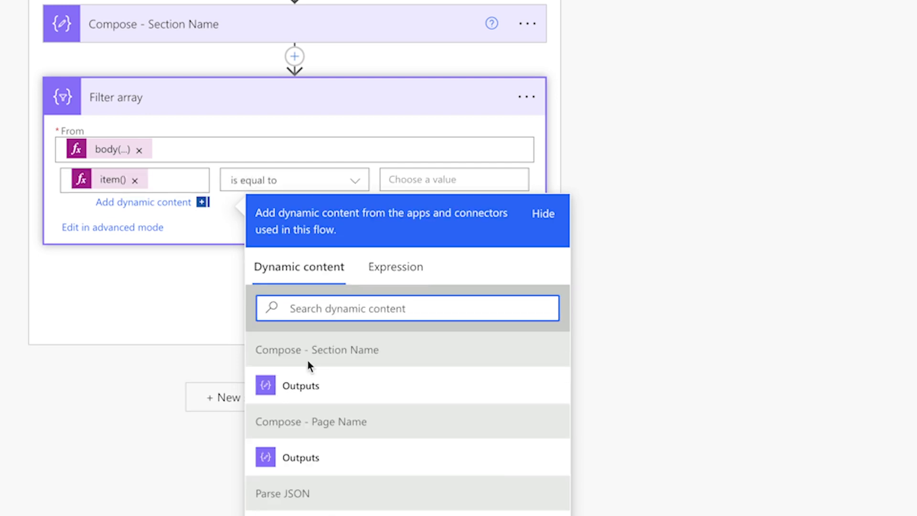
pyautogui.click(453, 180)
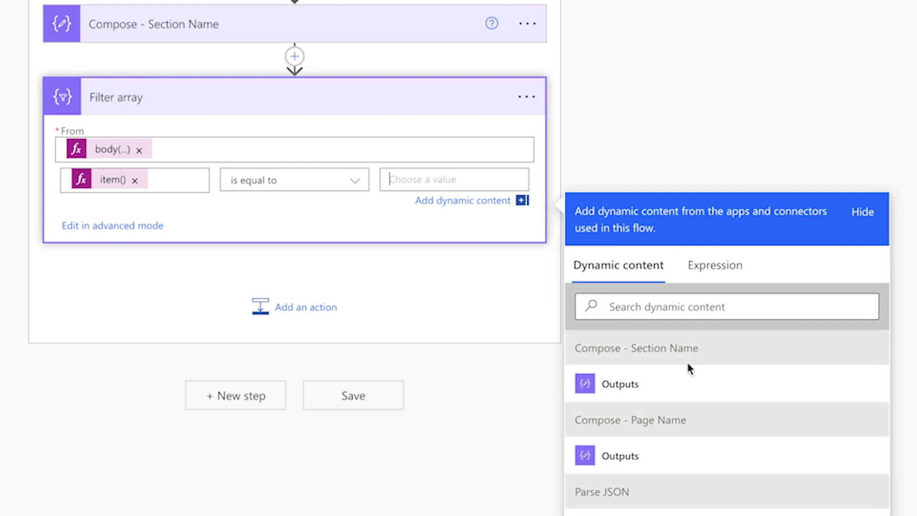
pyautogui.click(683, 385)
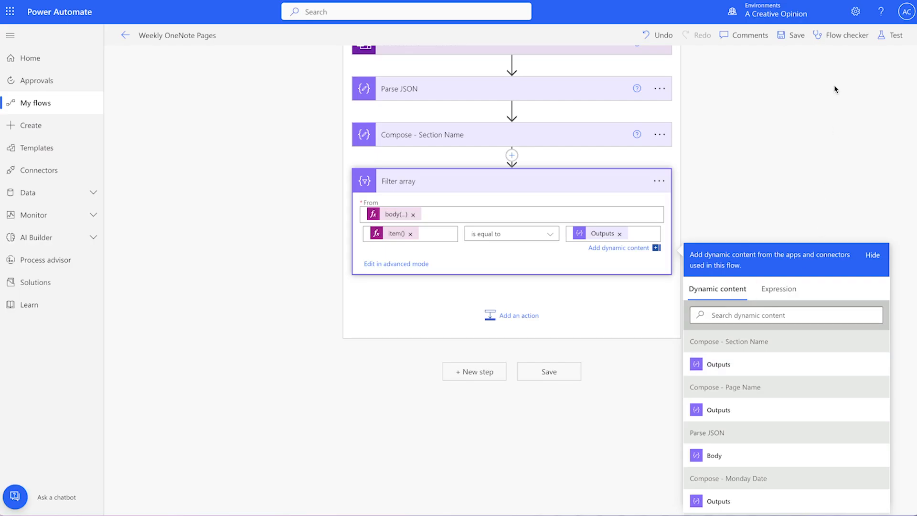
# Step: Save and manually test the flow, and examine the Filter array's inputs and outputs in the scope's run results
pyautogui.click(893, 35)
pyautogui.click(771, 497)
pyautogui.click(769, 495)
pyautogui.click(772, 497)
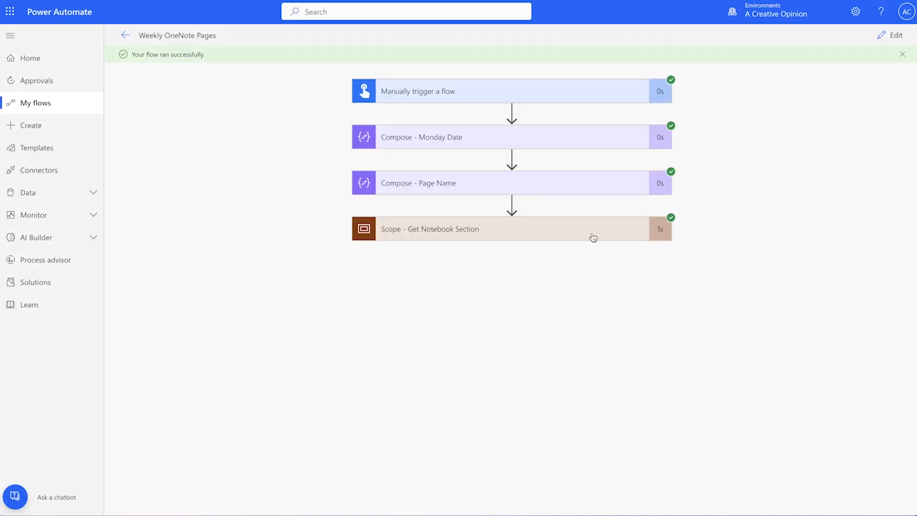
pyautogui.click(530, 232)
pyautogui.click(480, 390)
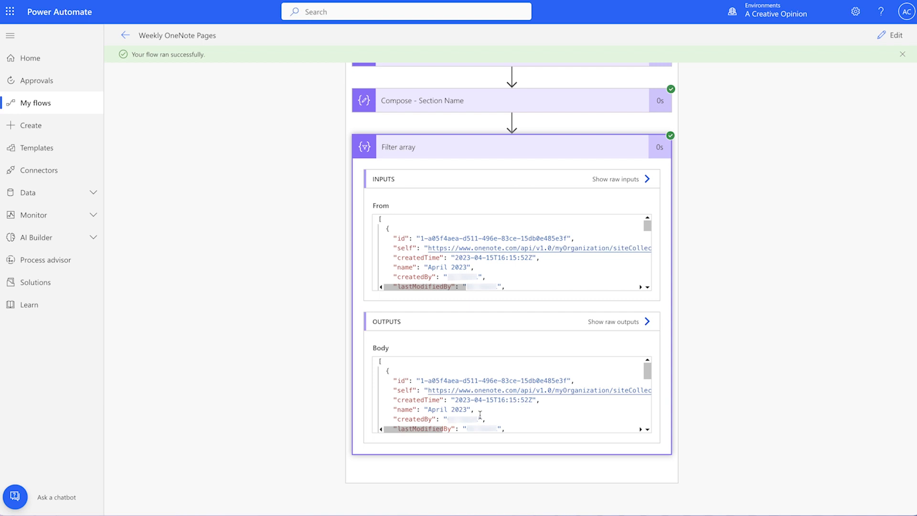
# Step: Return to editing, add a Compose action below Filter array in the scope, and rename it "Compose - Pages URL"
pyautogui.click(892, 35)
pyautogui.click(511, 497)
pyautogui.write('compose')
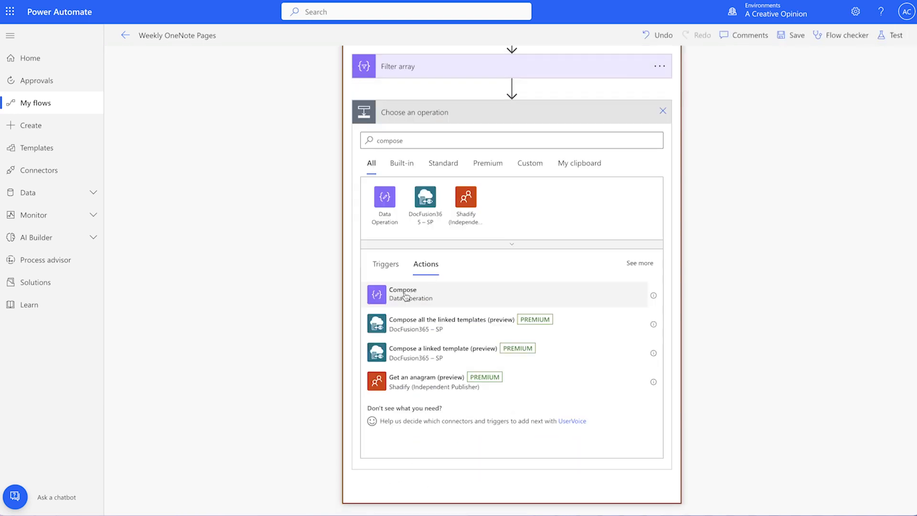
pyautogui.click(401, 294)
pyautogui.click(661, 359)
pyautogui.click(720, 385)
pyautogui.write('- Pages URL')
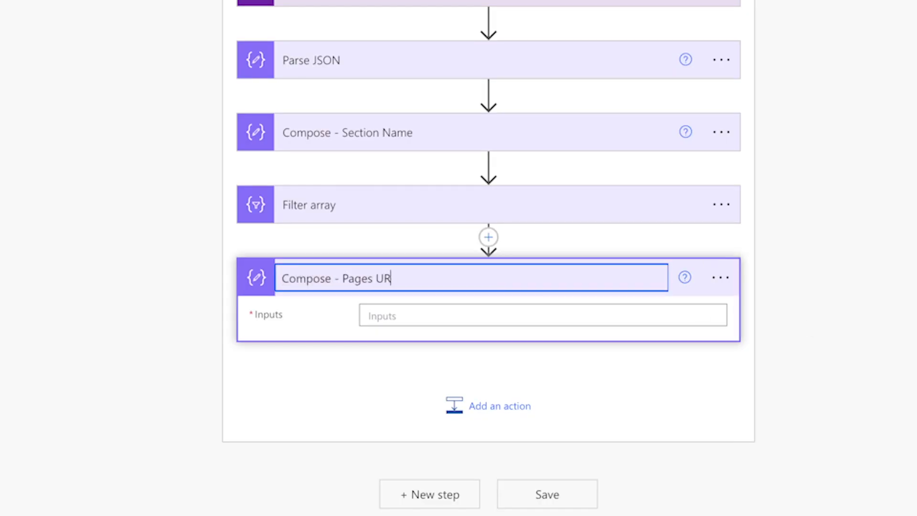
# Step: Set the Pages URL inputs to an expression taking the 'pagesUrl' property of first(body('Filter_array'))
pyautogui.click(493, 308)
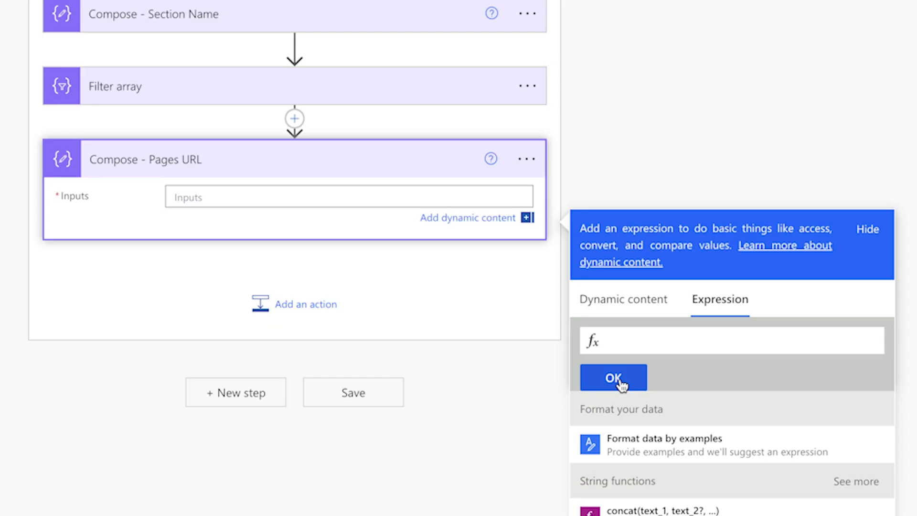
pyautogui.write('first()')
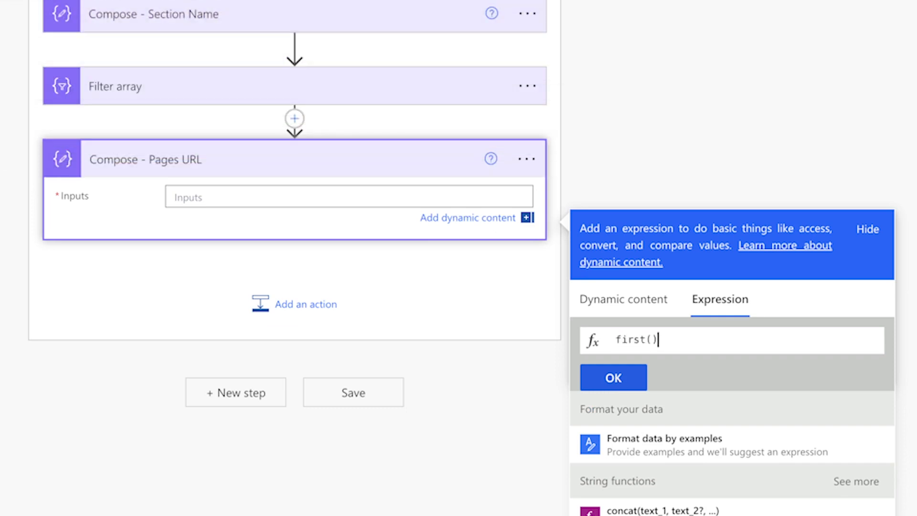
pyautogui.click(640, 301)
pyautogui.scroll(-1, 693, 467)
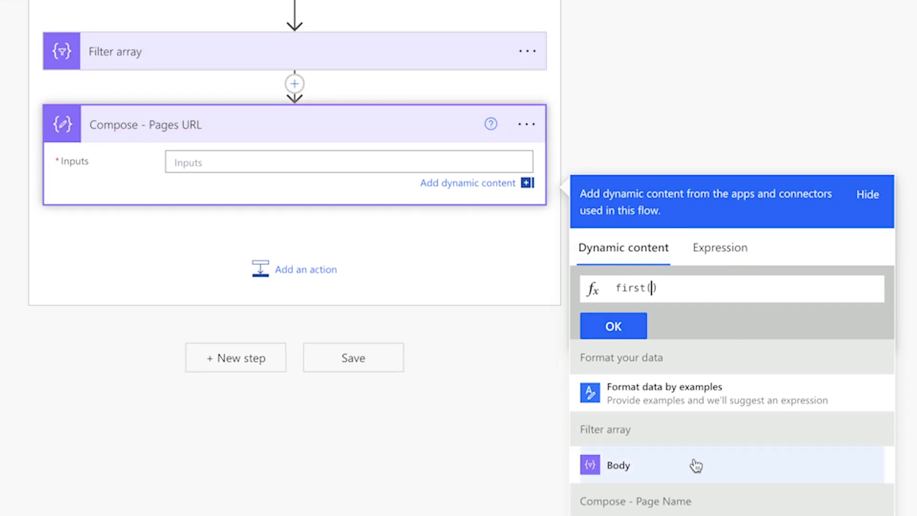
pyautogui.click(696, 465)
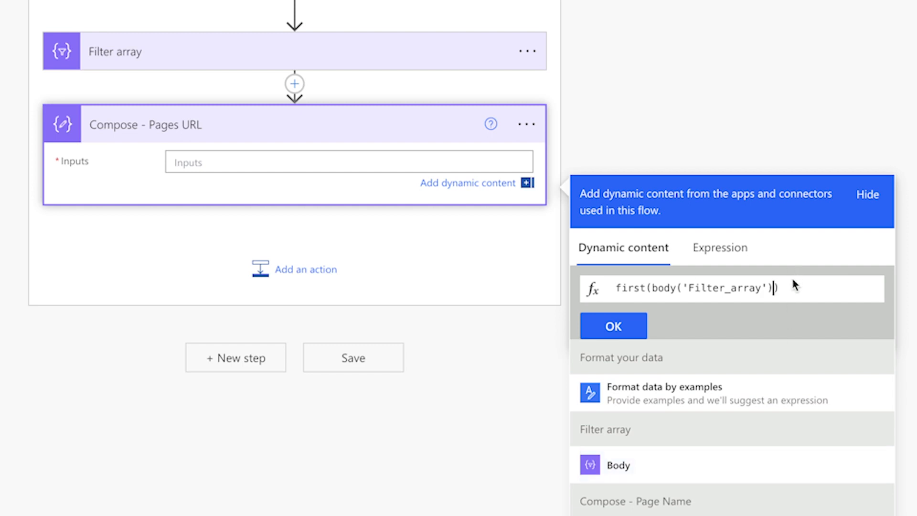
pyautogui.write('[')
pyautogui.write("''")
pyautogui.write('pages')
pyautogui.write('Url')
pyautogui.click(628, 329)
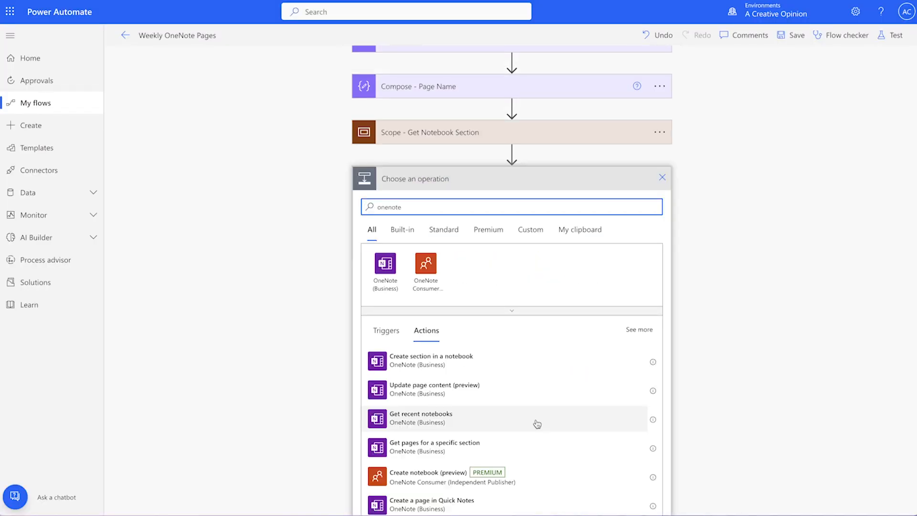
# Step: Add the OneNote (Business) action Create page in a section below the scope, with 2023 Notebook as the Notebook Key
pyautogui.scroll(-3, 537, 424)
pyautogui.scroll(-3, 537, 423)
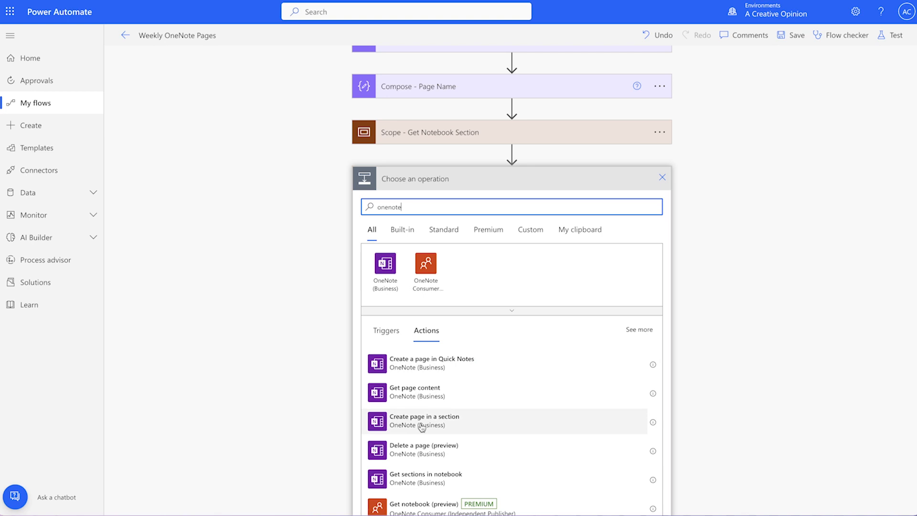
pyautogui.click(421, 423)
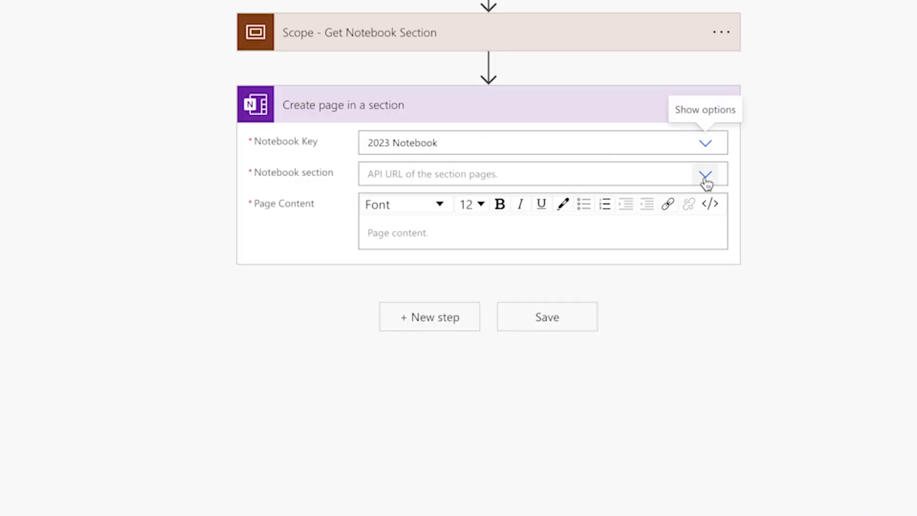
# Step: Set the Notebook section to a custom value using the Compose - Pages URL output
pyautogui.click(706, 183)
pyautogui.scroll(-1, 618, 320)
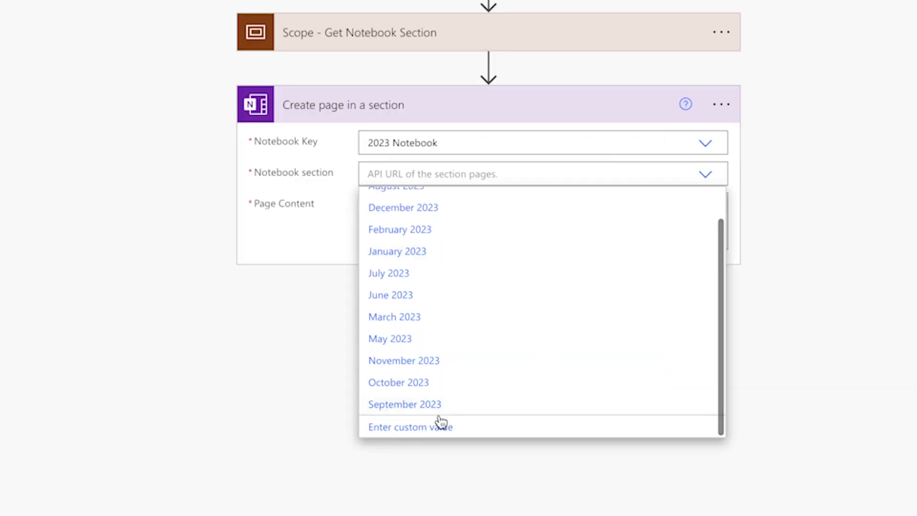
pyautogui.click(429, 426)
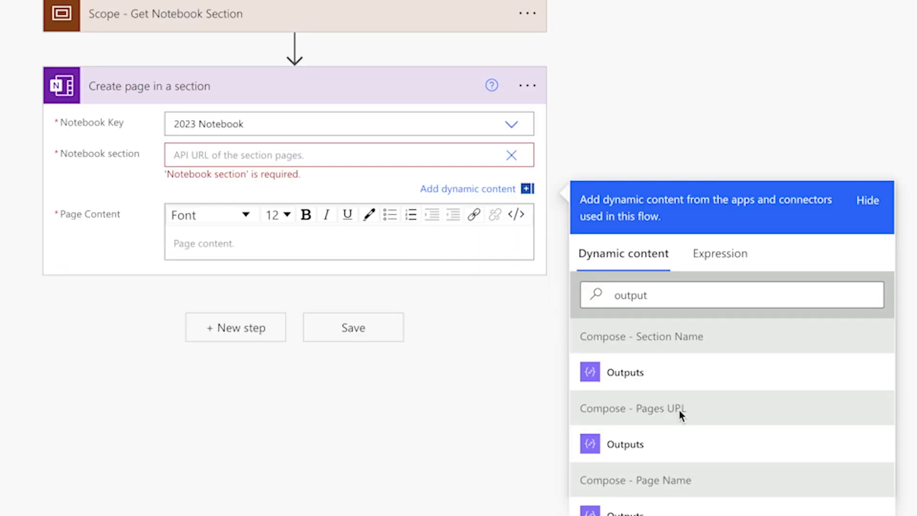
pyautogui.click(657, 438)
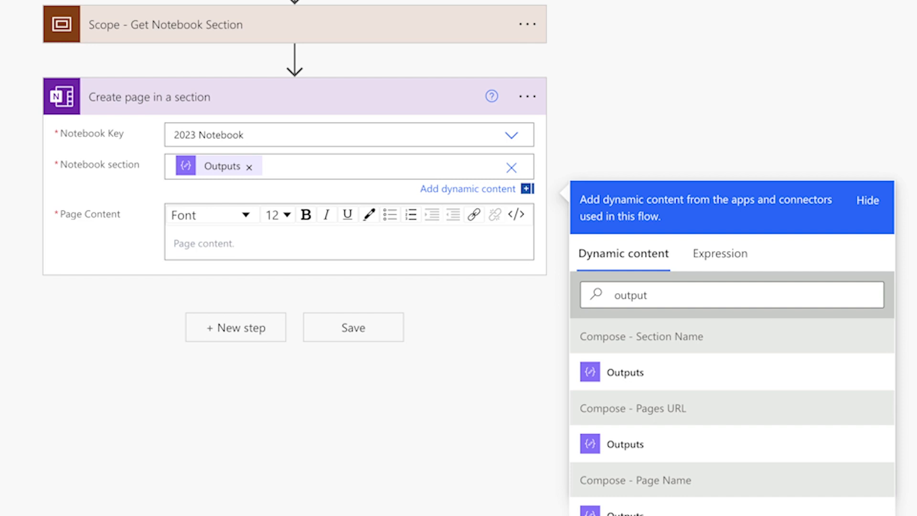
# Step: Switch Page Content to code view and replace its content with an HTML skeleton whose title is "Your Title Here"
pyautogui.click(521, 215)
pyautogui.click(68, 251)
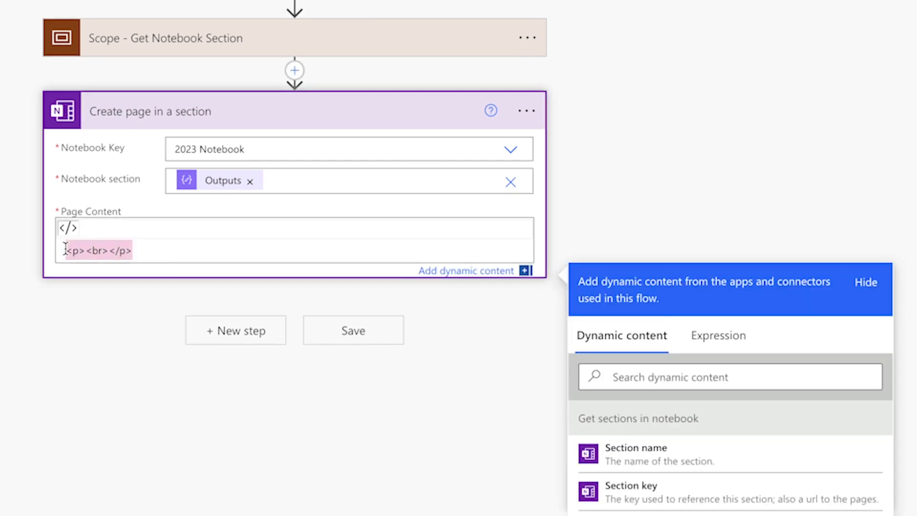
pyautogui.write('<!DOCTYPE html> <html> <head>     <title>Your Title Here</title> </head>  </html>')
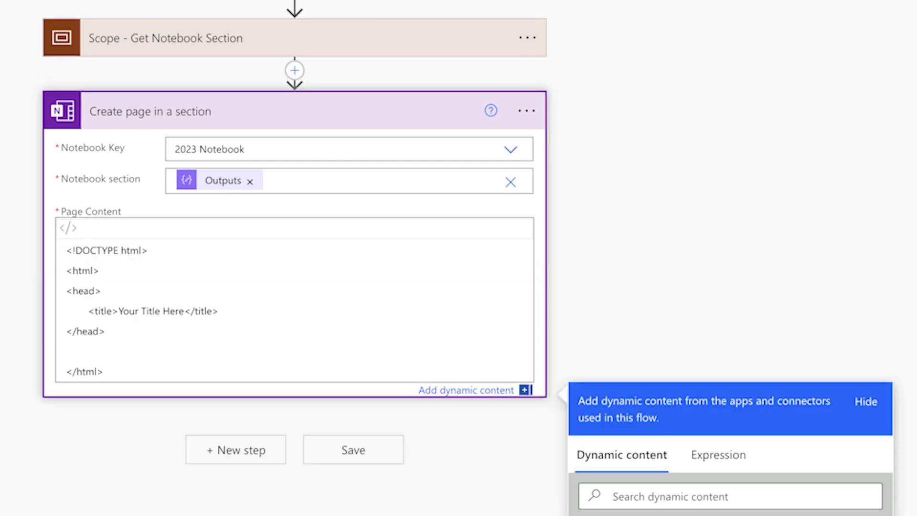
# Step: Replace the "Your Title Here" placeholder in the HTML title with the Compose - Page Name output
pyautogui.moveTo(184, 311); pyautogui.dragTo(118, 307)
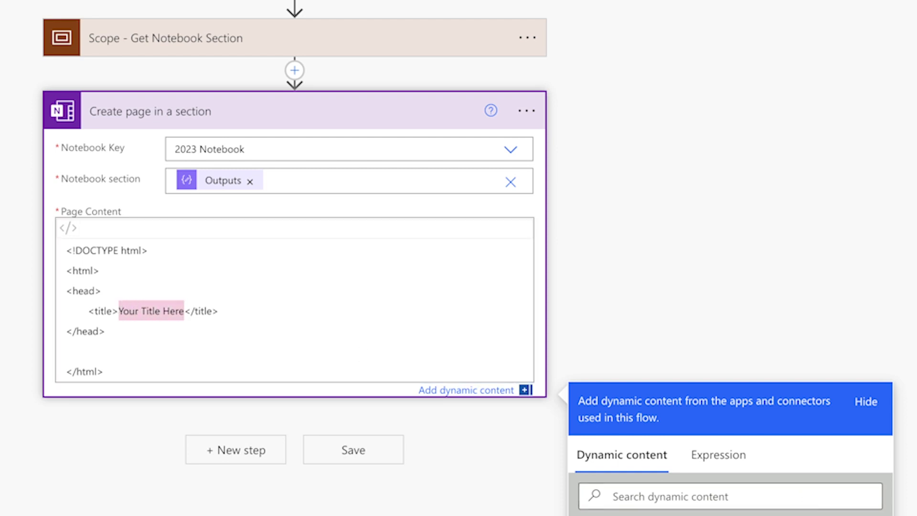
pyautogui.scroll(-2, 722, 448)
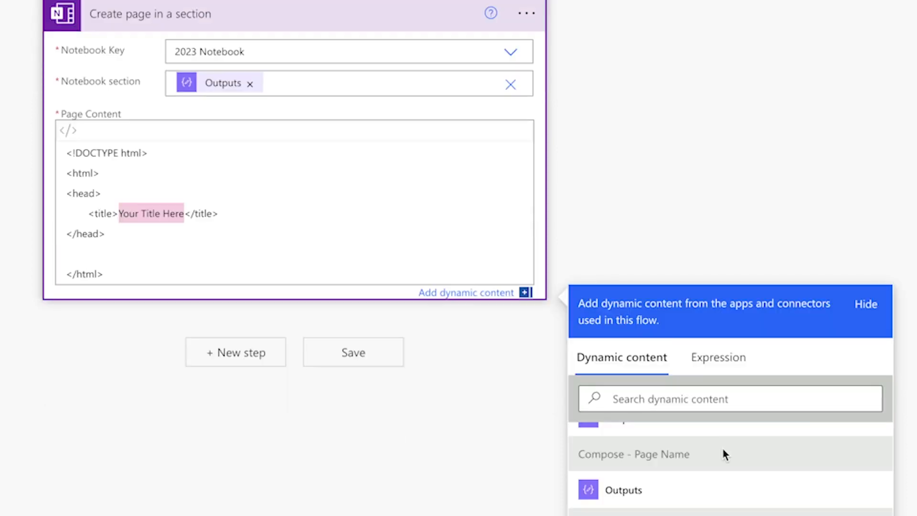
pyautogui.click(648, 485)
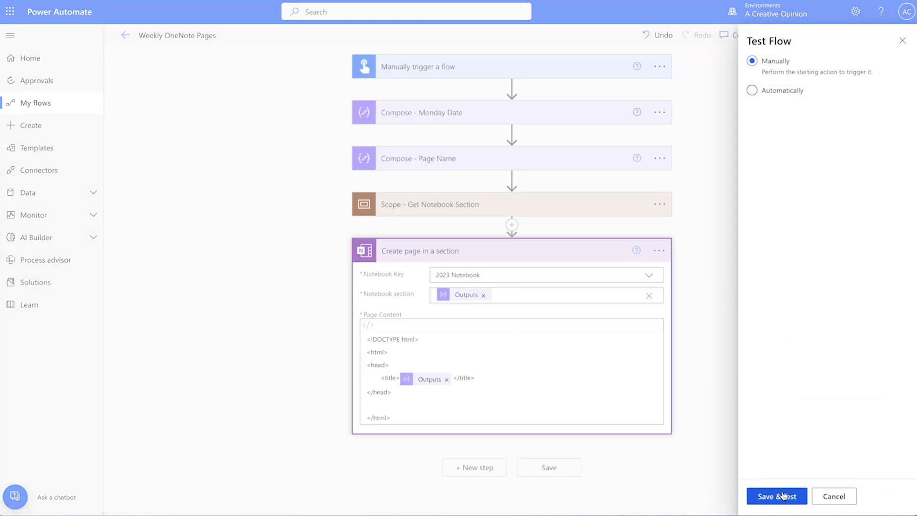
# Step: Save the flow with the Create page in a section action and run it as a manual test
pyautogui.click(774, 495)
pyautogui.click(772, 496)
pyautogui.click(776, 498)
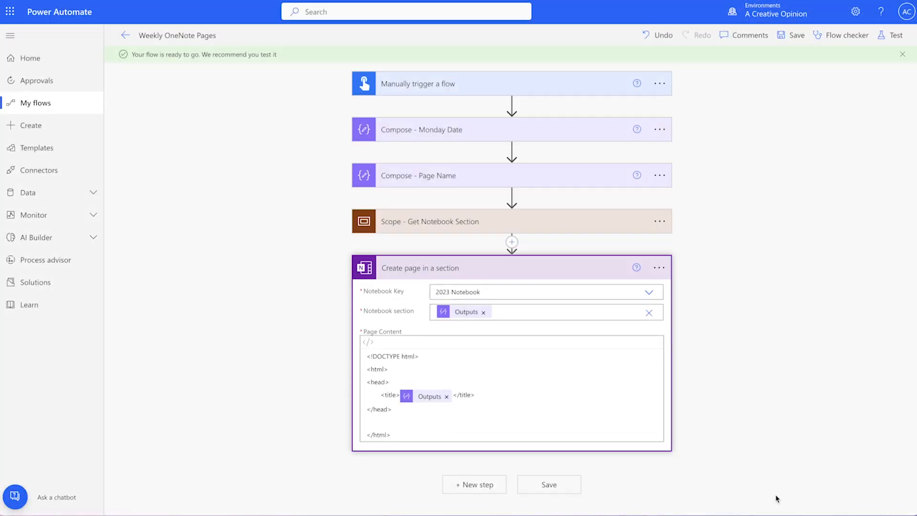